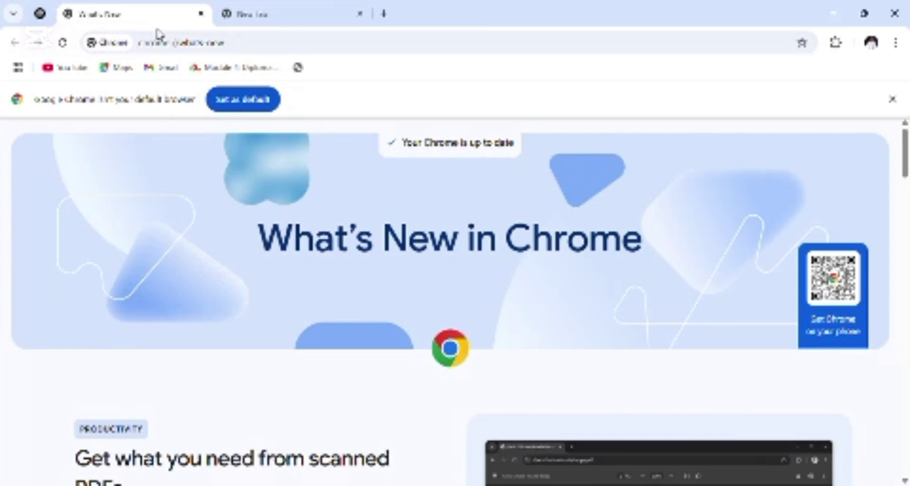
click(214, 42)
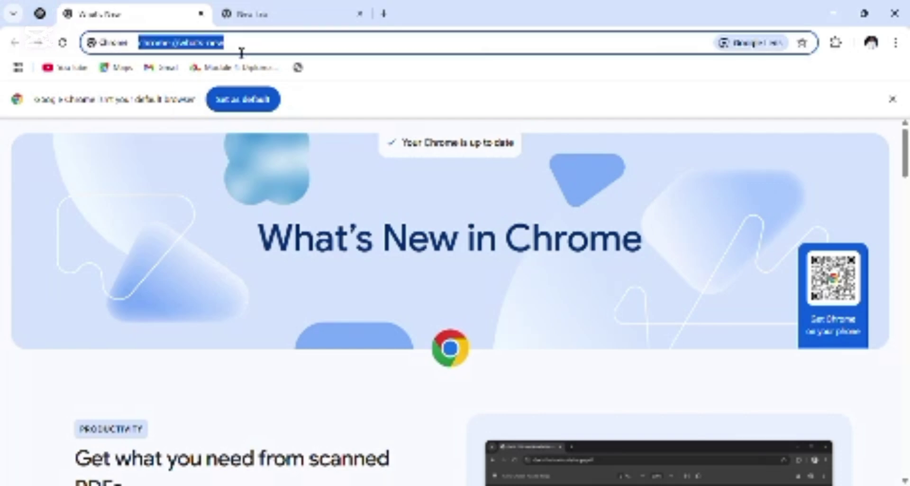
text(www)
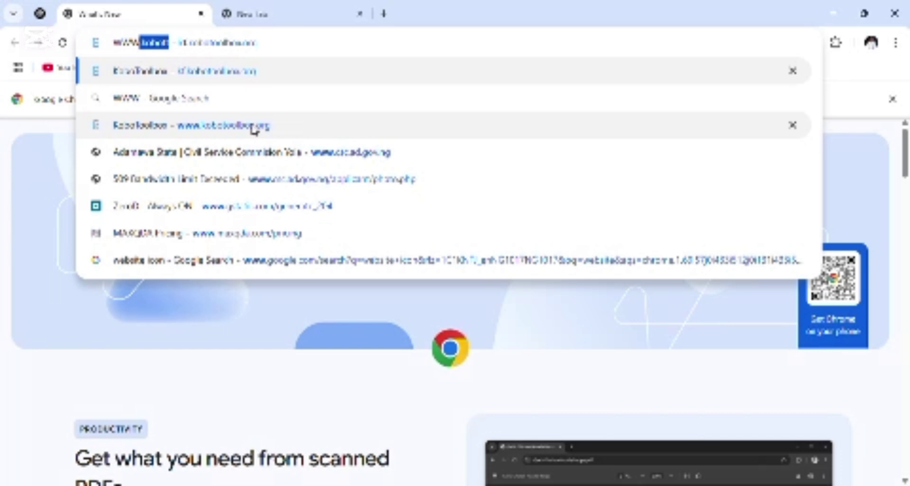
click(131, 129)
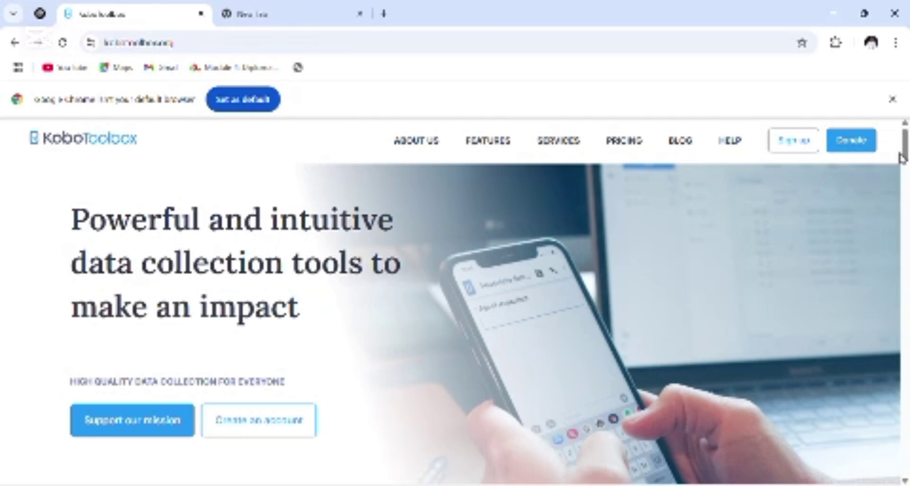
mouse_move(907, 159)
mouse_down()
mouse_move(906, 177)
mouse_move(906, 164)
mouse_up()
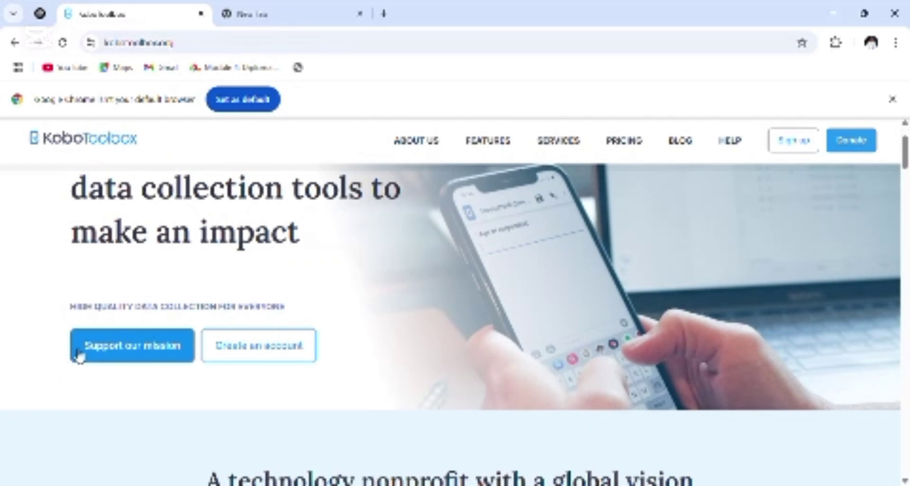
click(288, 350)
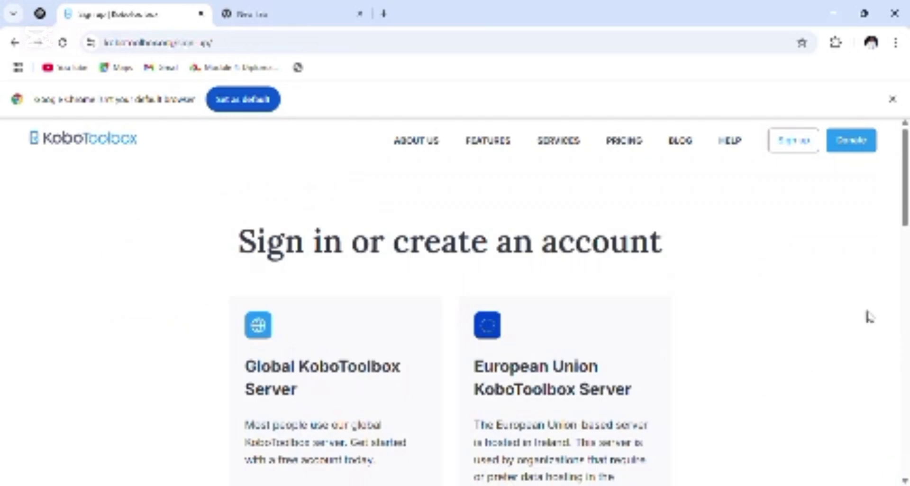
scroll(906, 481, down, 4)
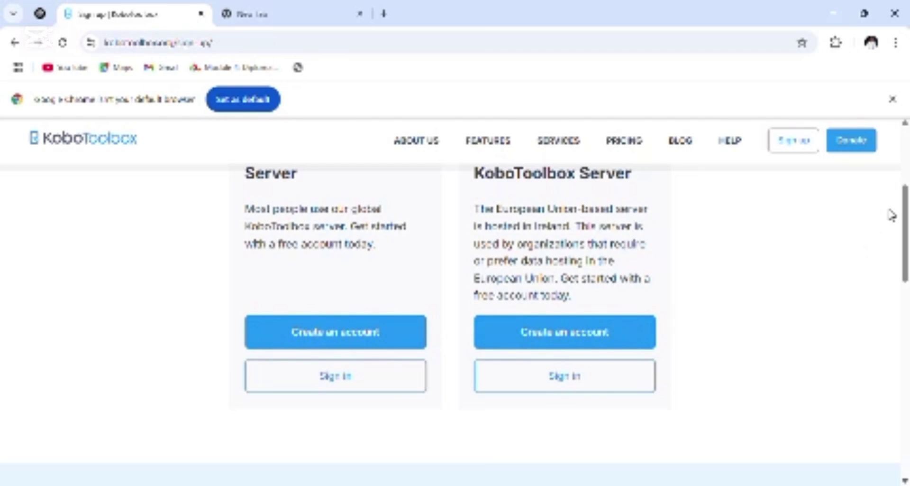
click(904, 124)
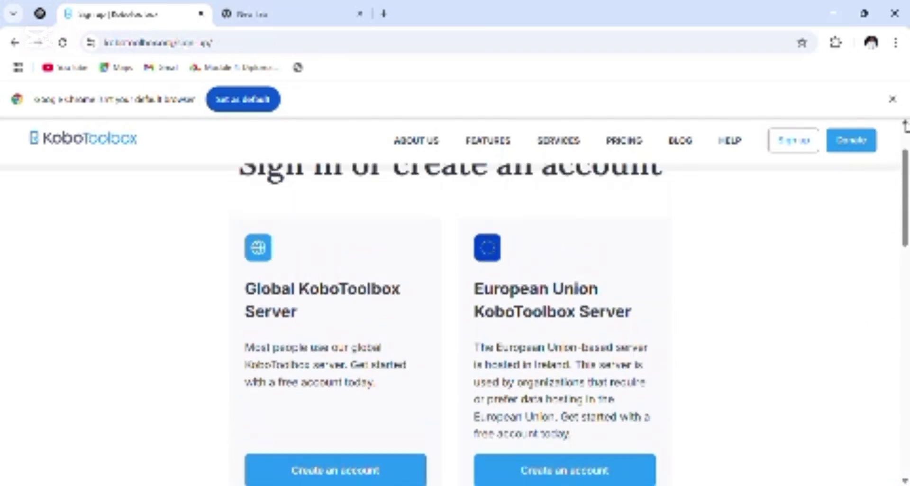
click(905, 124)
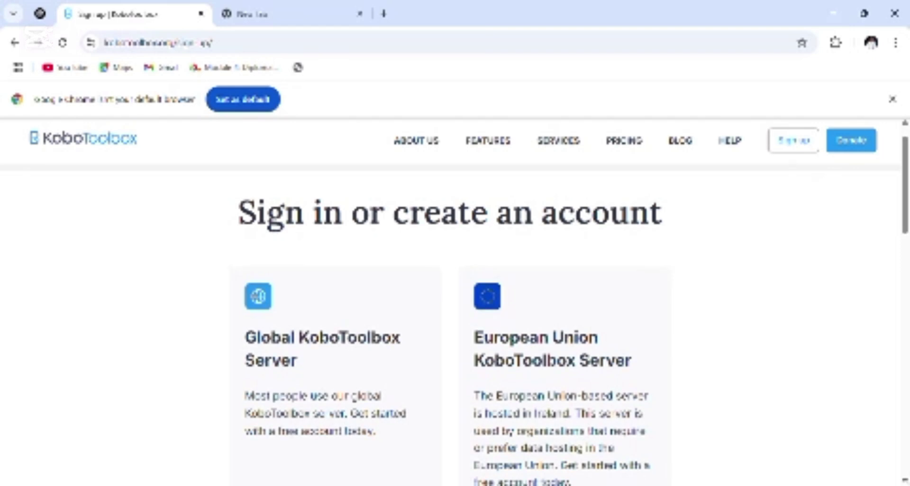
scroll(906, 439, down, 4)
scroll(455, 304, down, 1)
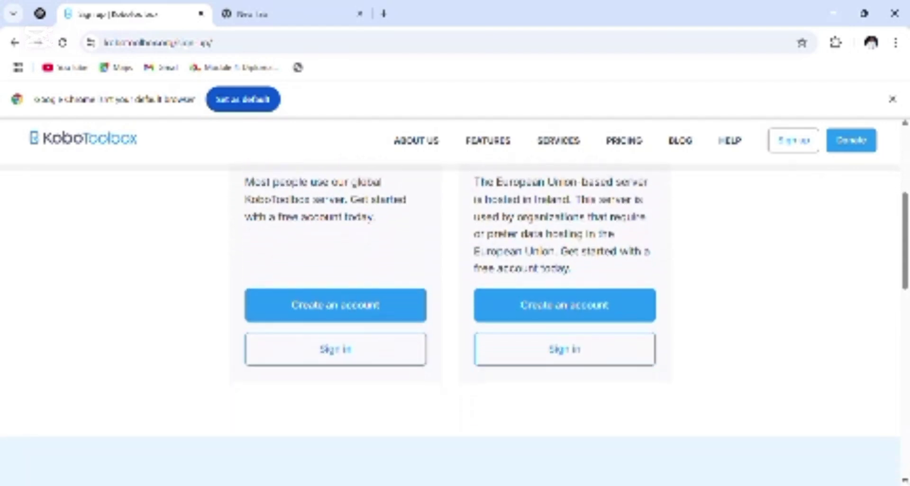
click(322, 306)
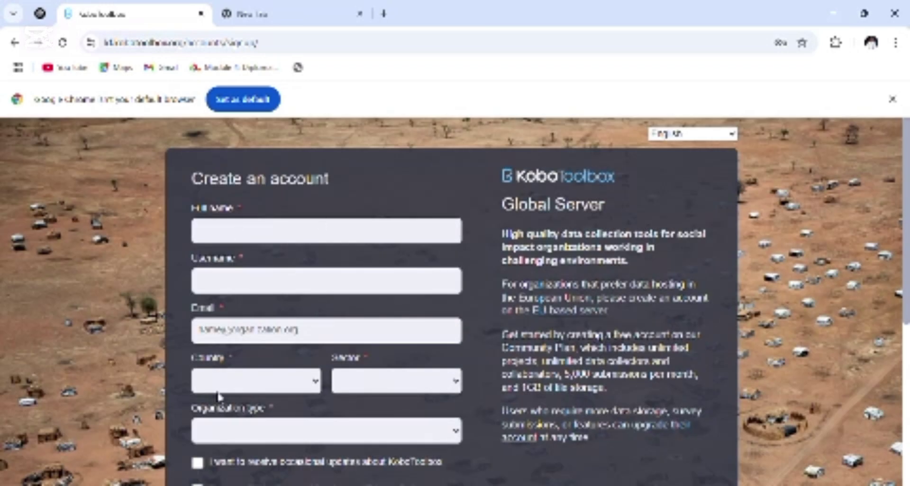
click(416, 376)
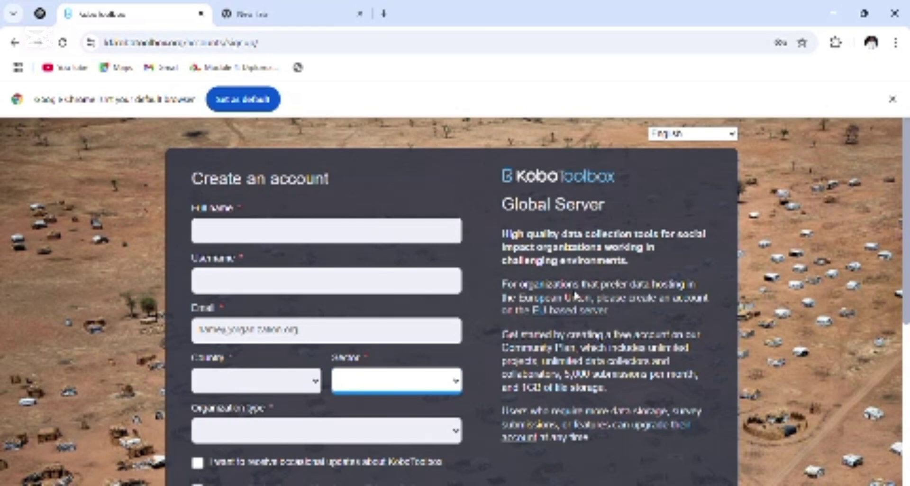
click(456, 432)
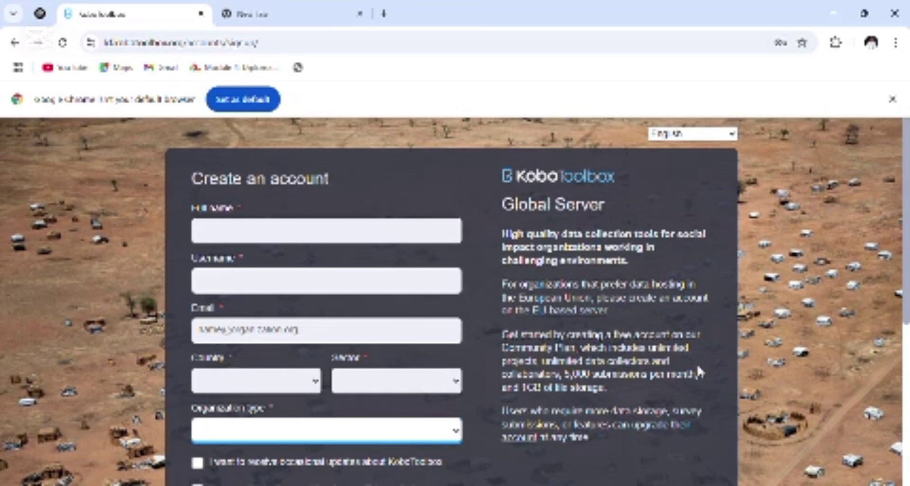
click(15, 42)
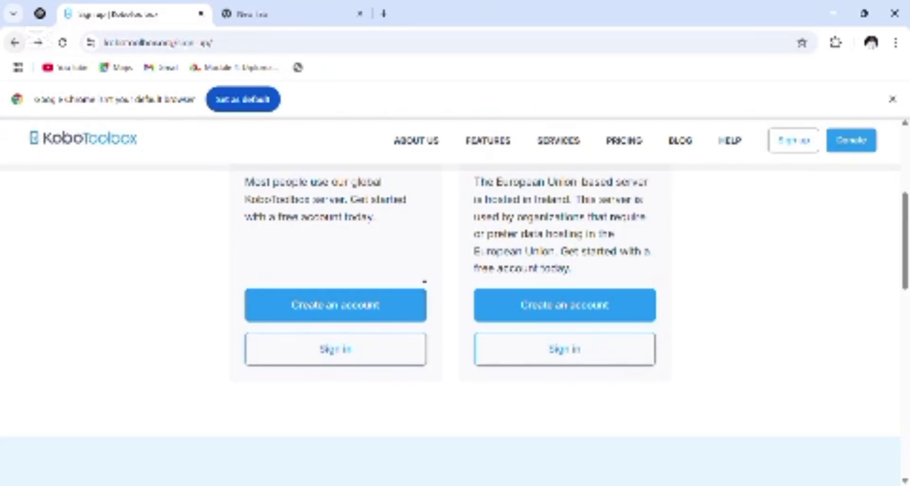
- Sign in to the Global KoboToolbox Server with the prefilled username and password
click(370, 354)
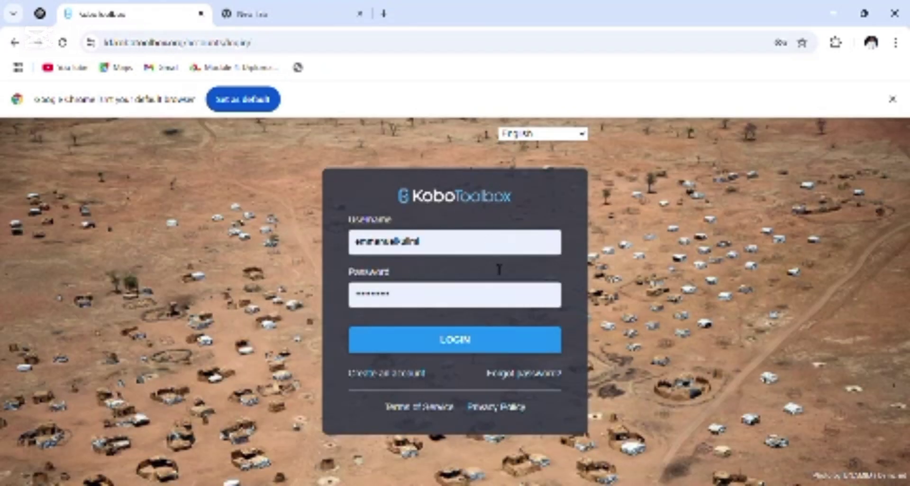
click(489, 344)
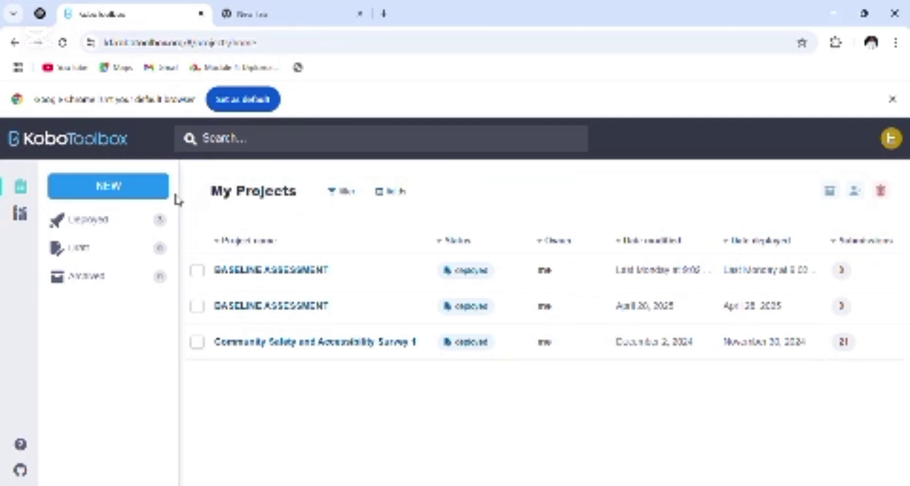
- Start a new project built from scratch and name it "HEALTH SURVRY"
click(129, 193)
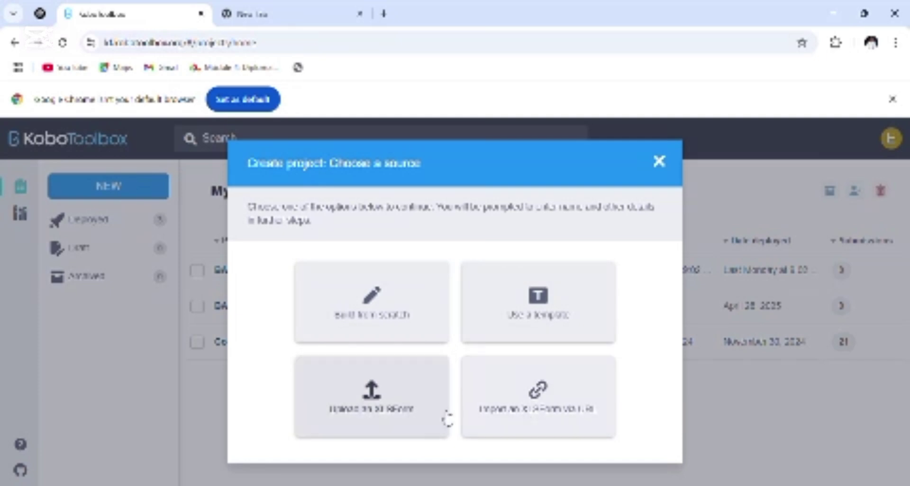
click(406, 316)
click(351, 270)
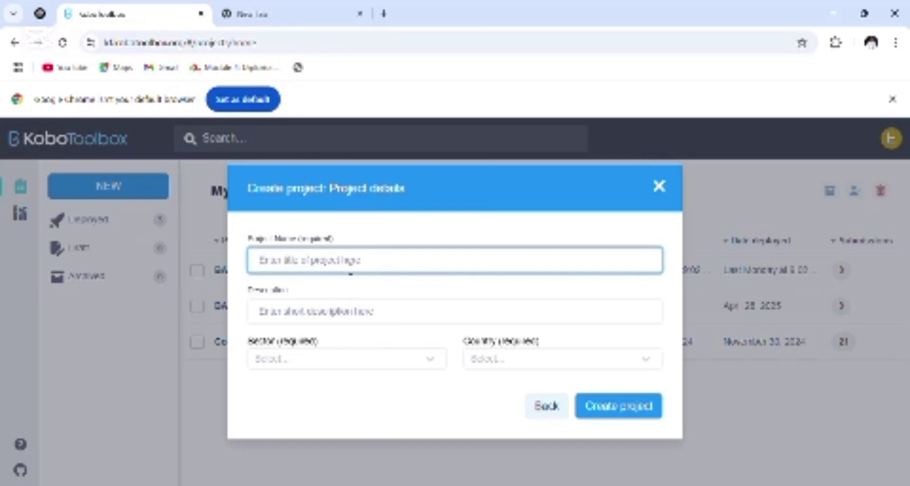
text(HEA)
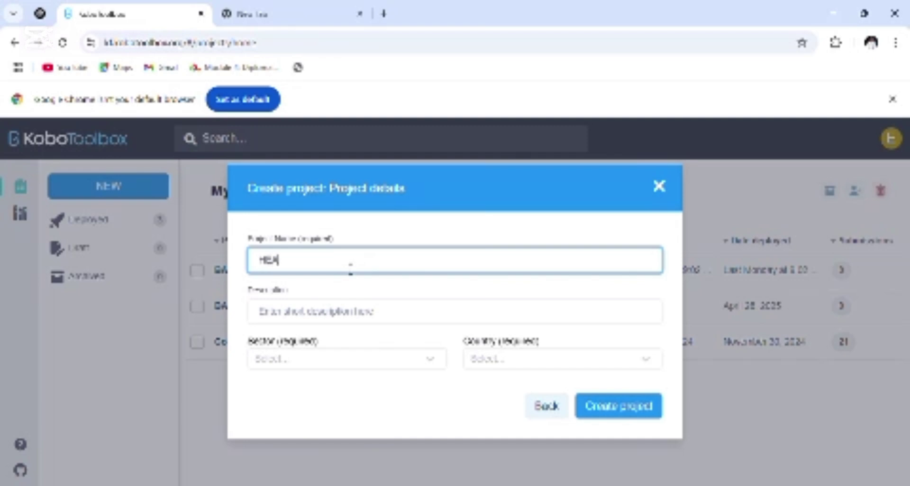
text(LTH SURVEY)
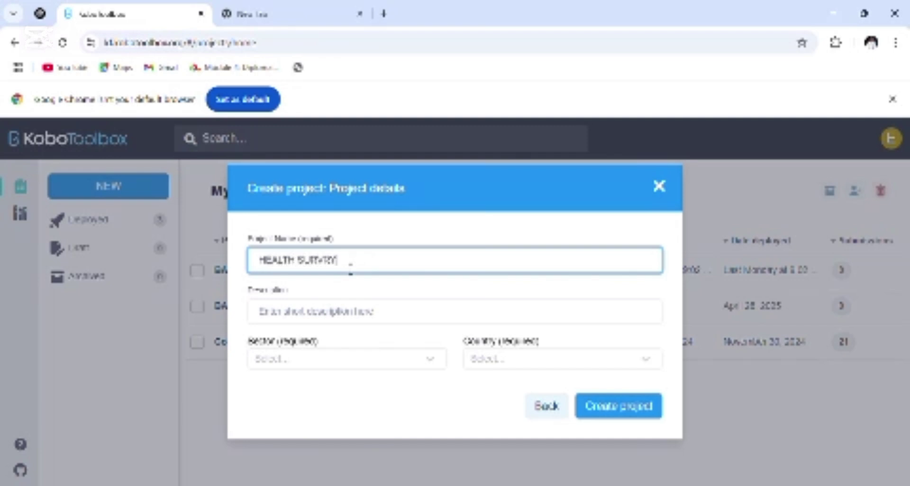
- Enter the project description "THIS SURVEY IS TO ACCESS GENERAL HEALTH FACTOR OF THE COMMUNITY"
click(351, 322)
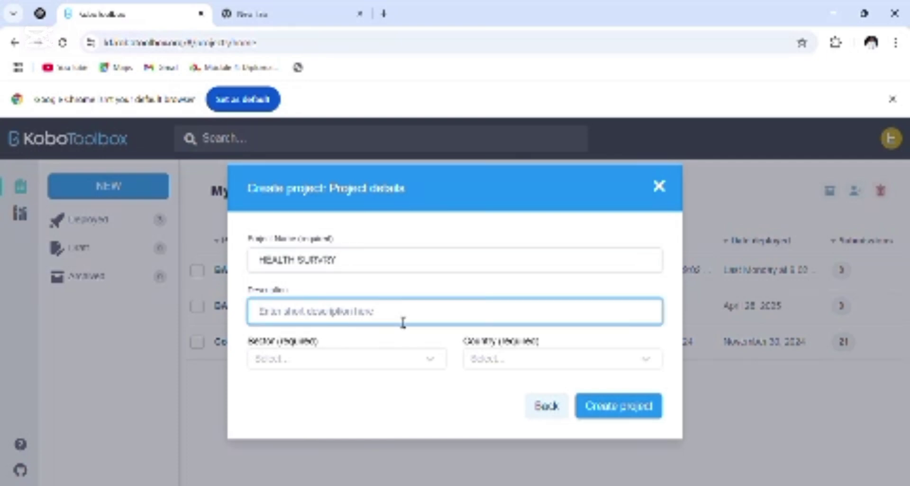
text(THIS SURVEY IS TO AS)
key(BackSpace)
text(CCESS)
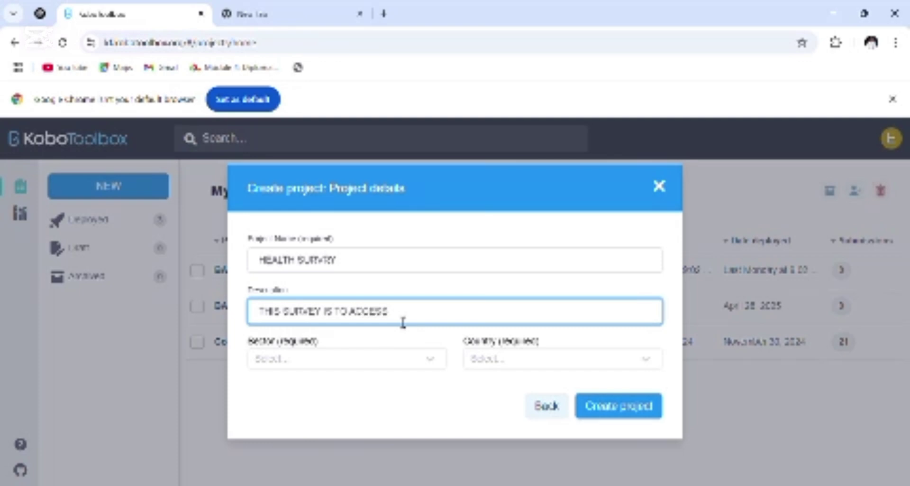
text( GENERAL HEALTH FACTOR OF)
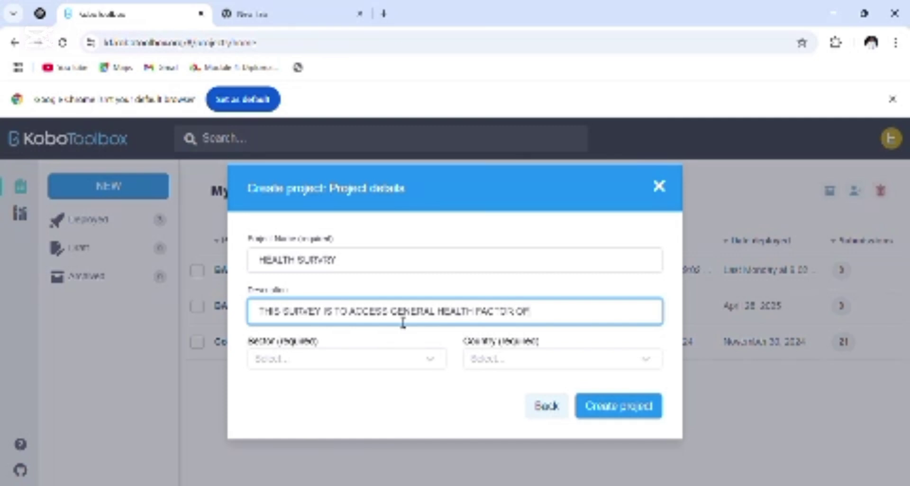
text( THE COMMUNITY)
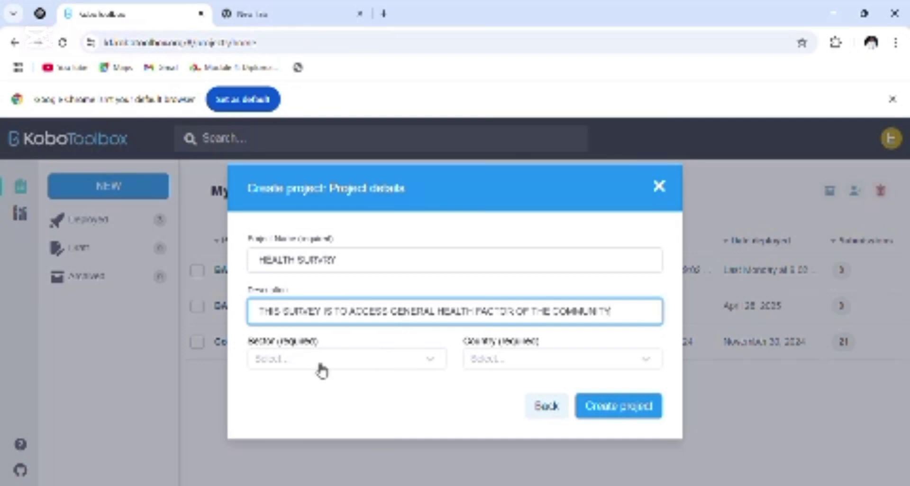
- Set the sector to Health Services / Public Health and the country to Nigeria, and create the project
click(432, 363)
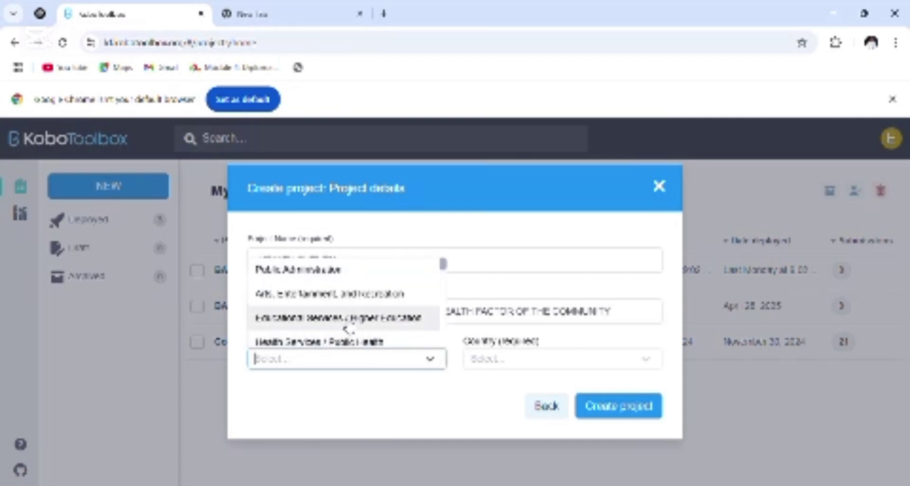
click(369, 343)
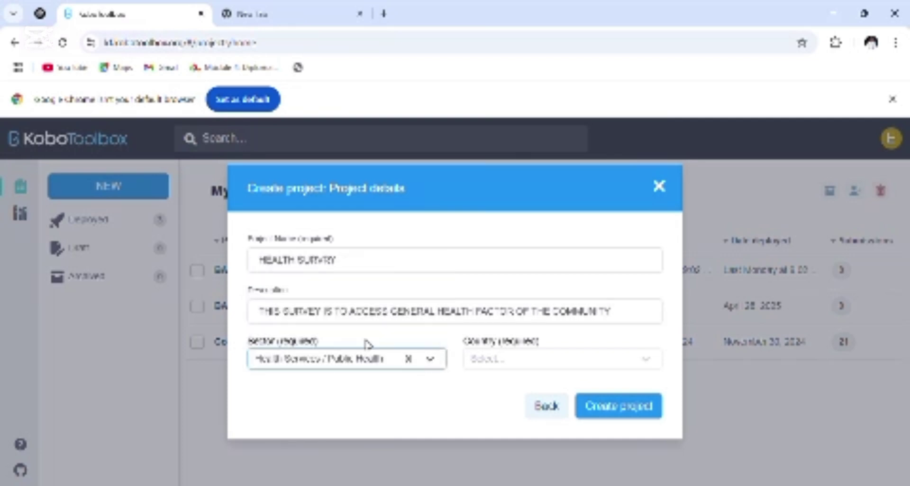
click(649, 360)
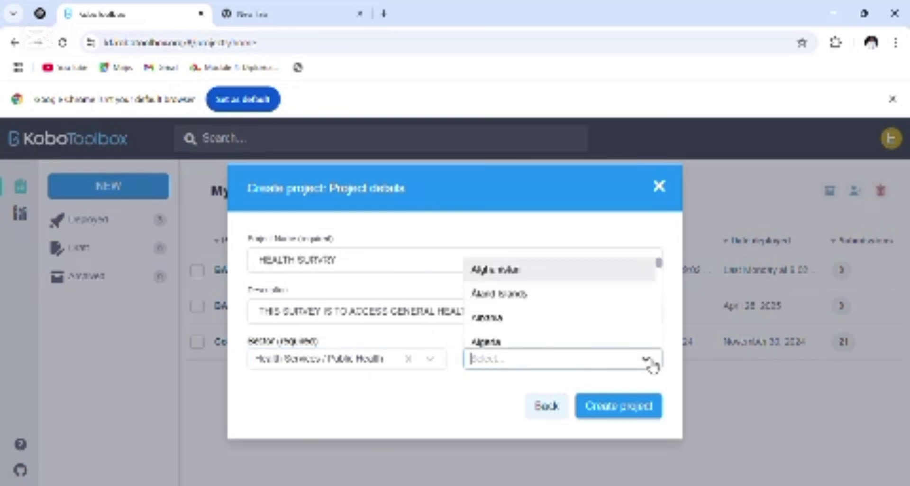
text(Nigeria)
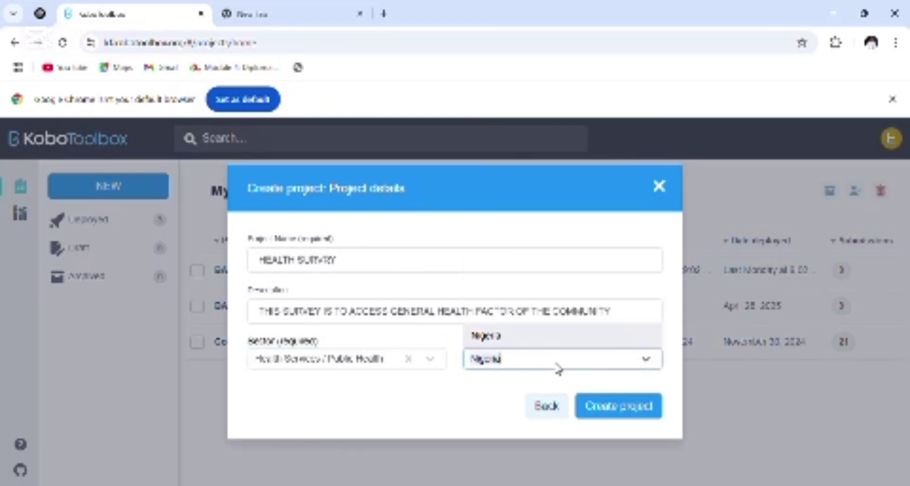
click(515, 337)
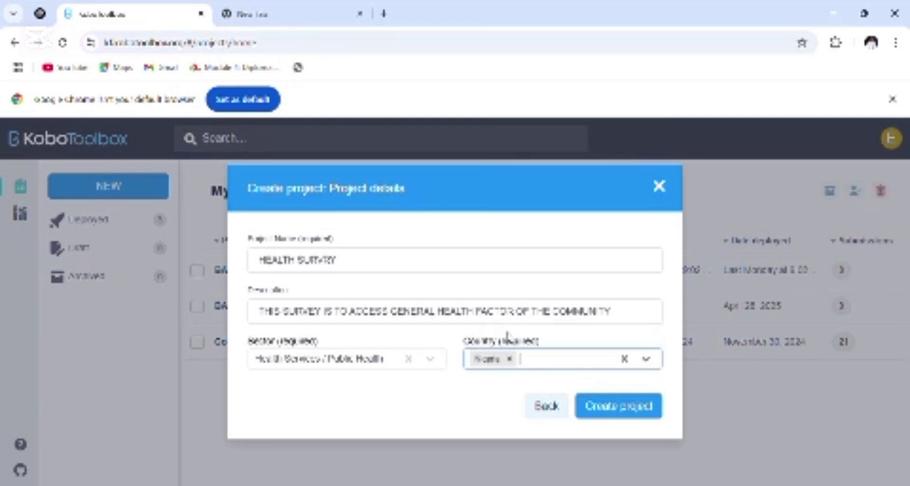
click(633, 407)
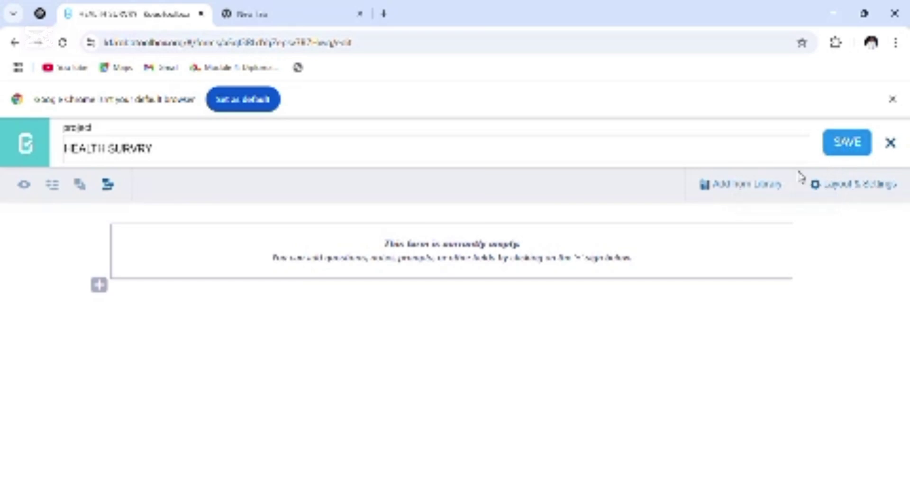
- Add a Text question reading "What is your Name" to the empty form
click(99, 286)
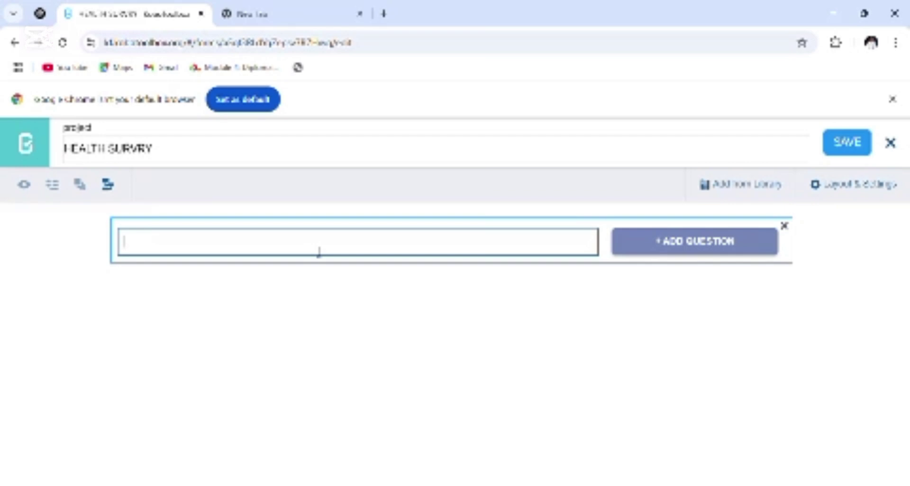
text(What is you)
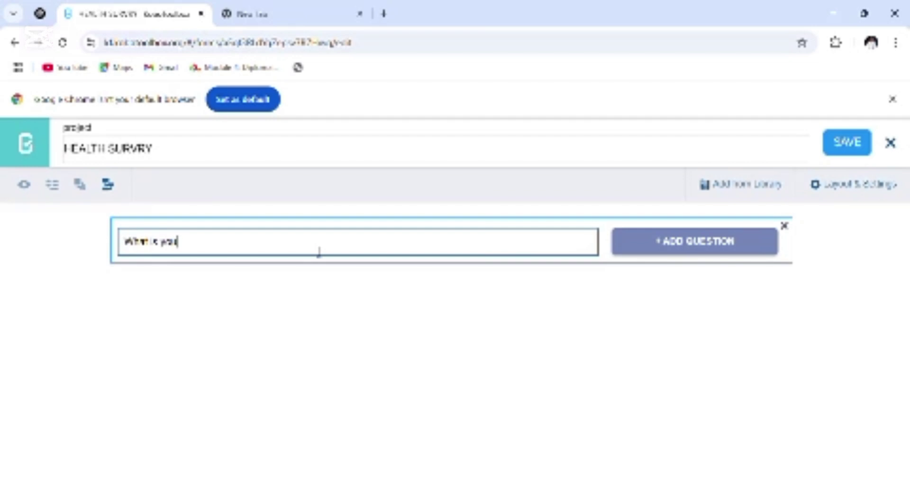
text(r Name)
click(673, 248)
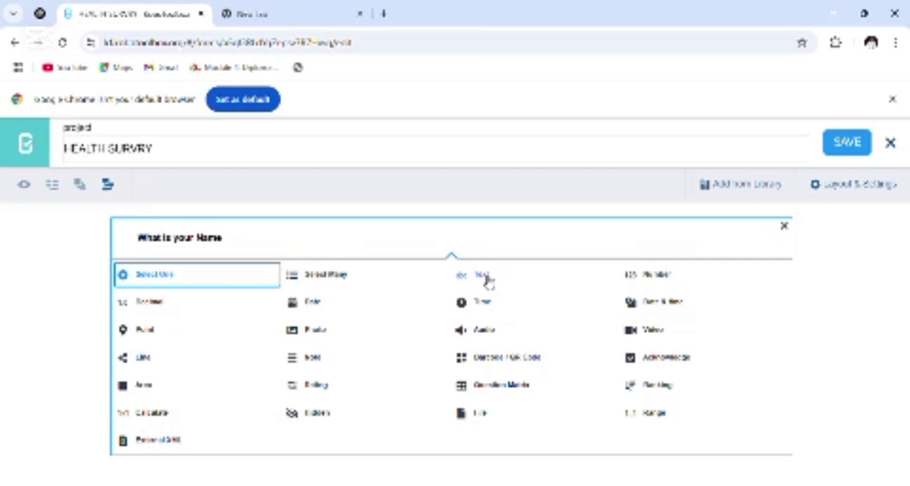
click(487, 279)
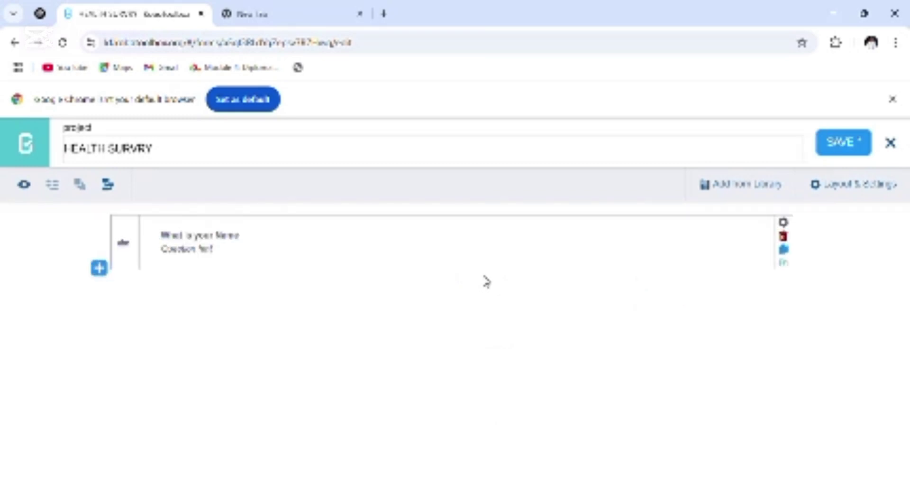
- Make a response to the "What is your Name" question mandatory in its settings
click(784, 221)
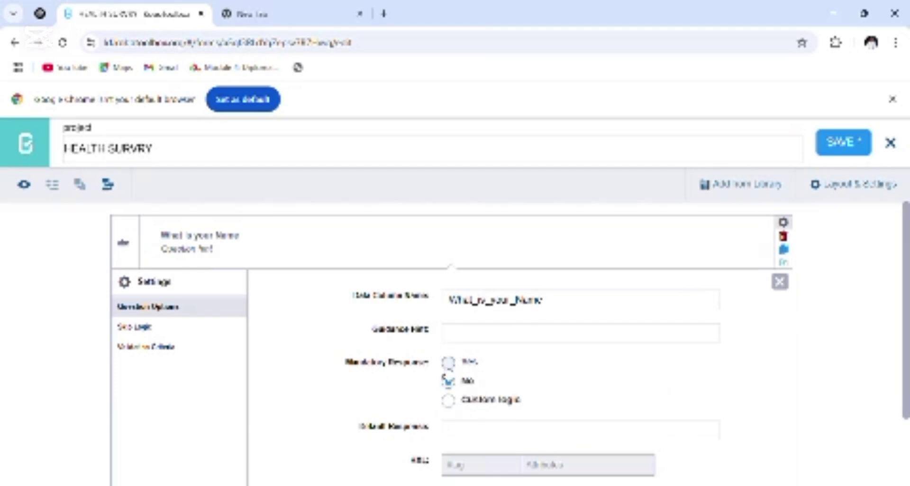
click(448, 362)
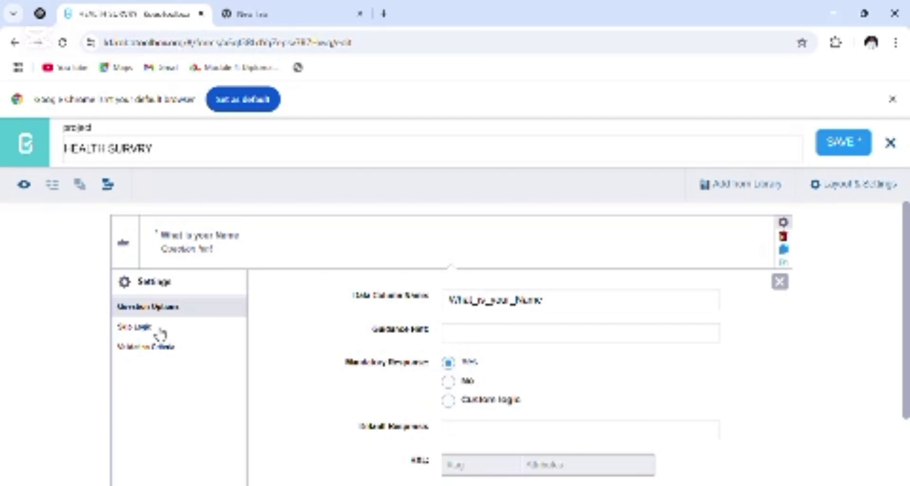
- Add a Select One question reading "Gender" below the "What is your Name" question
click(780, 281)
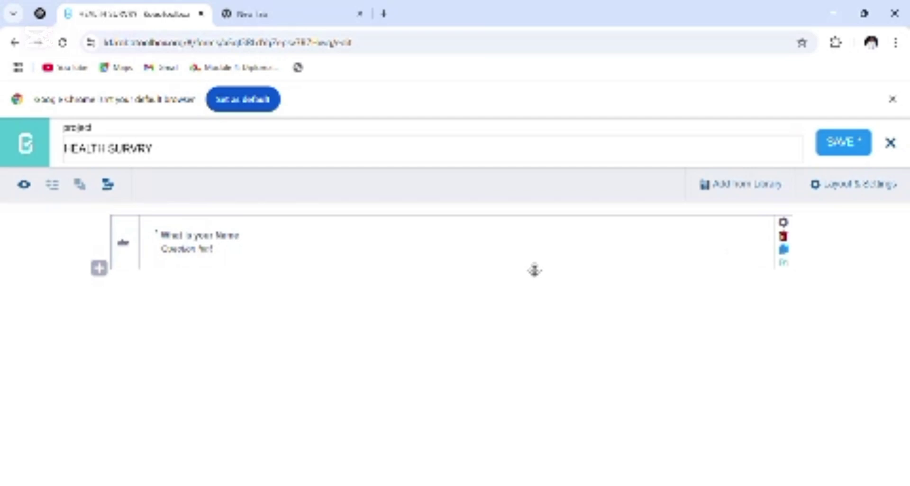
click(99, 268)
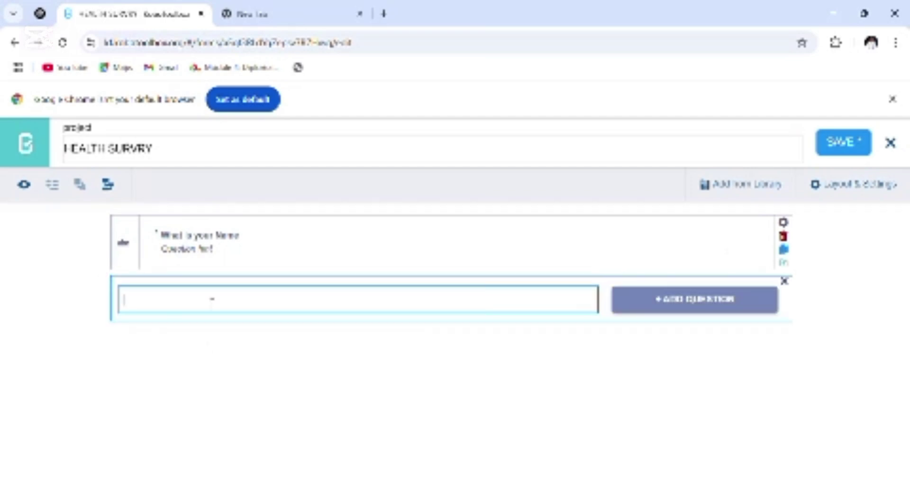
text(Gende)
click(650, 303)
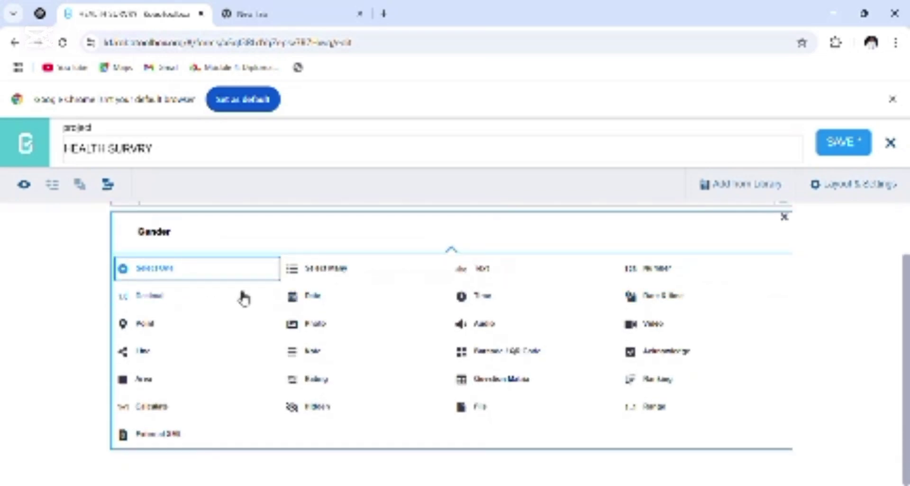
click(171, 270)
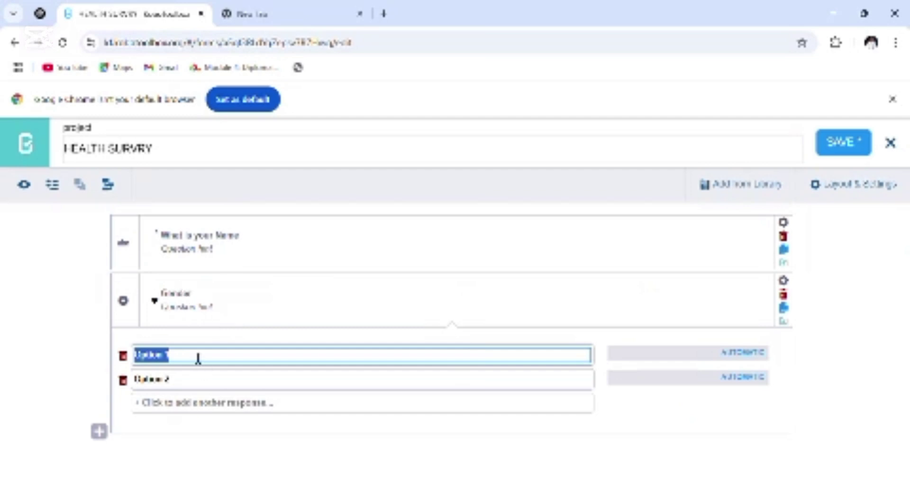
- Label the two response options of the Gender question "Male" and "Female"
text(Male)
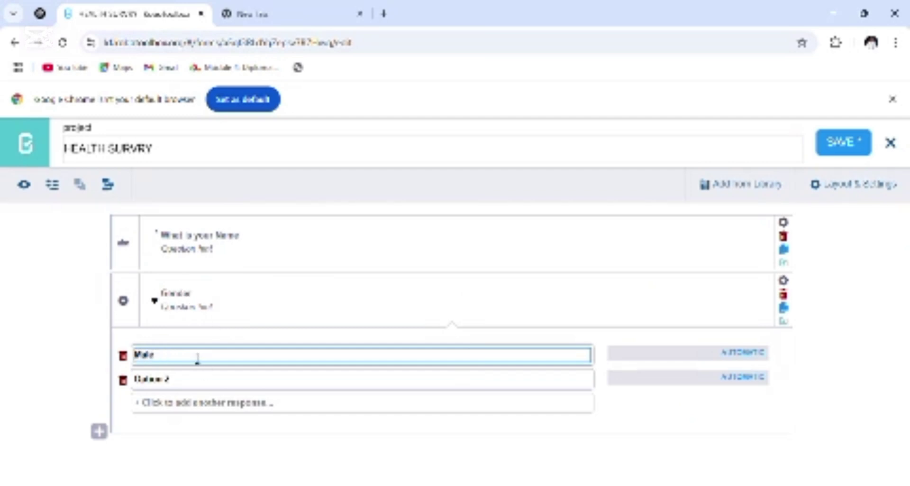
click(184, 380)
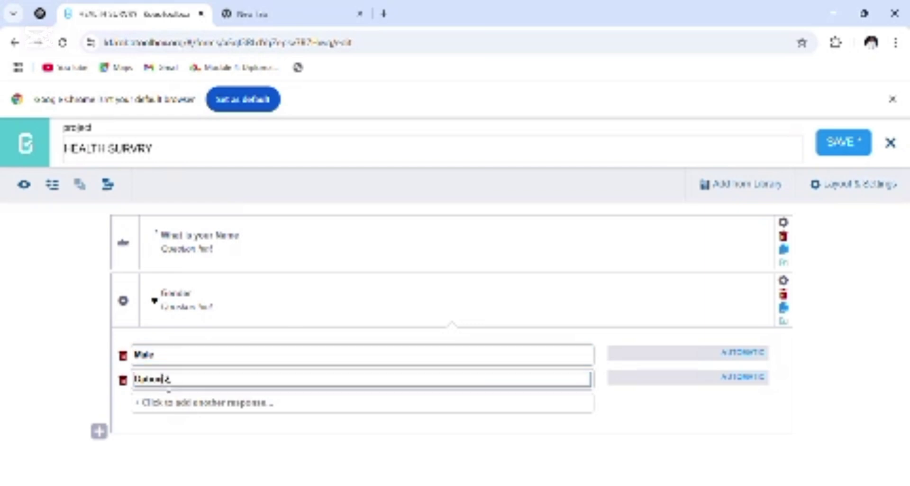
key(BackSpace)
key(BackSpace)
key(BackSpace)
key(BackSpace)
key(BackSpace)
key(BackSpace)
key(BackSpace)
key(BackSpace)
text(Female)
key(BackSpace)
key(BackSpace)
text(e)
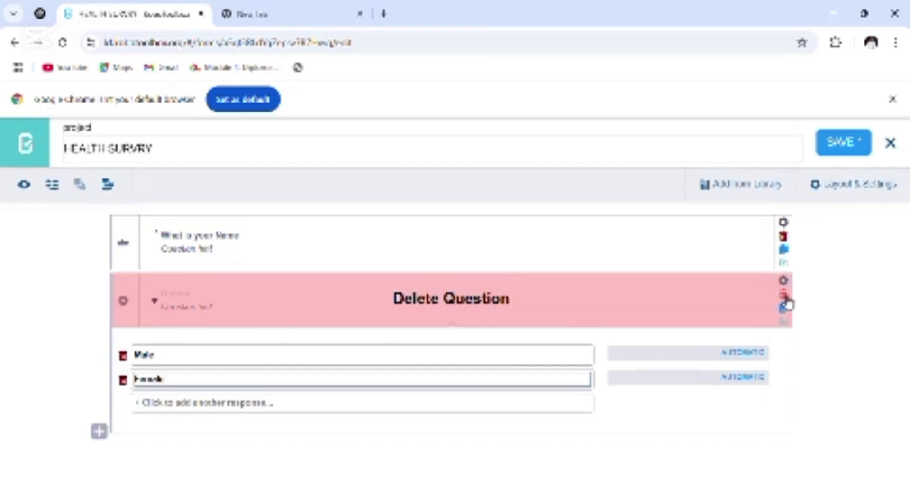
- Make a response to the Gender question mandatory and close its settings
click(784, 283)
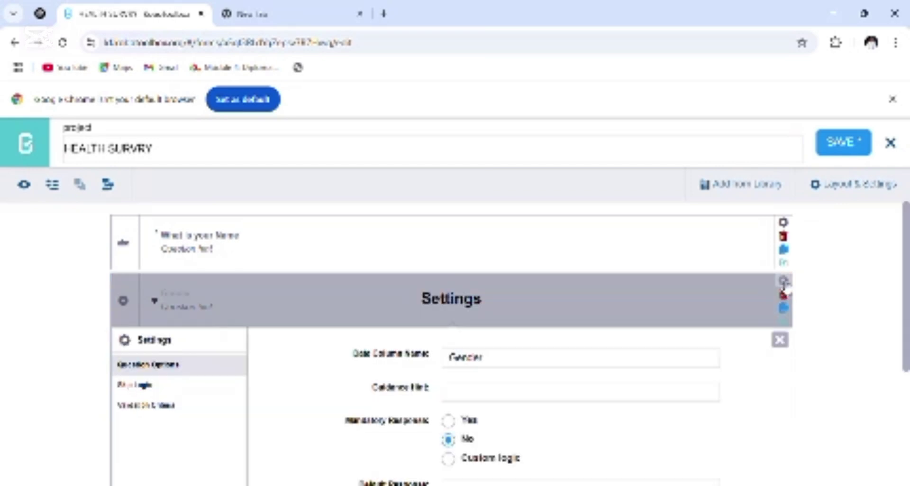
click(449, 421)
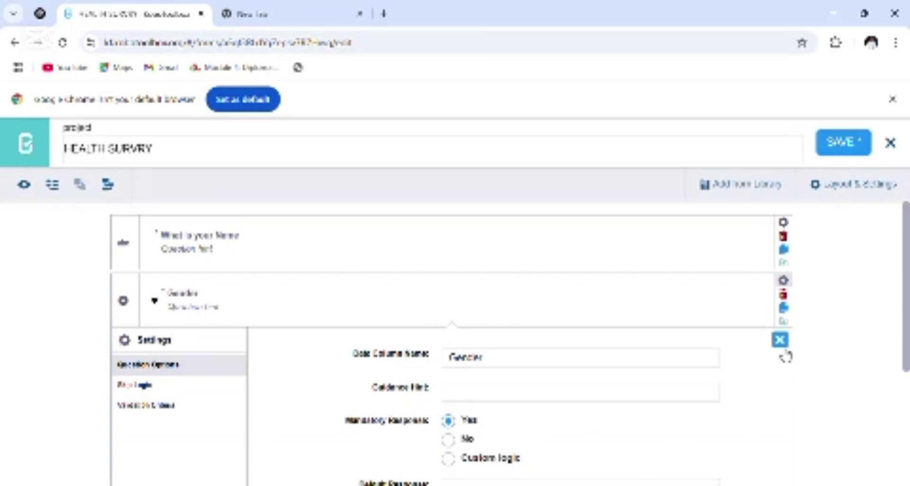
click(780, 342)
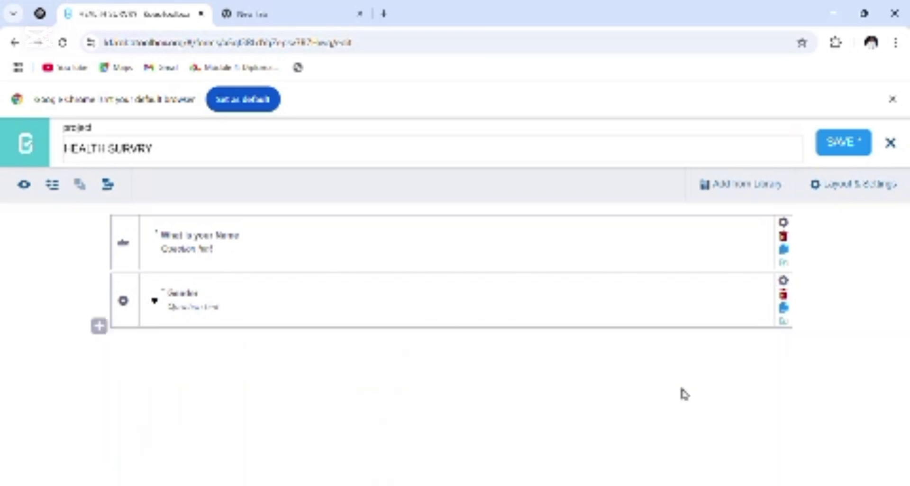
- Add a Text question reading "Age" below the Gender question
click(100, 326)
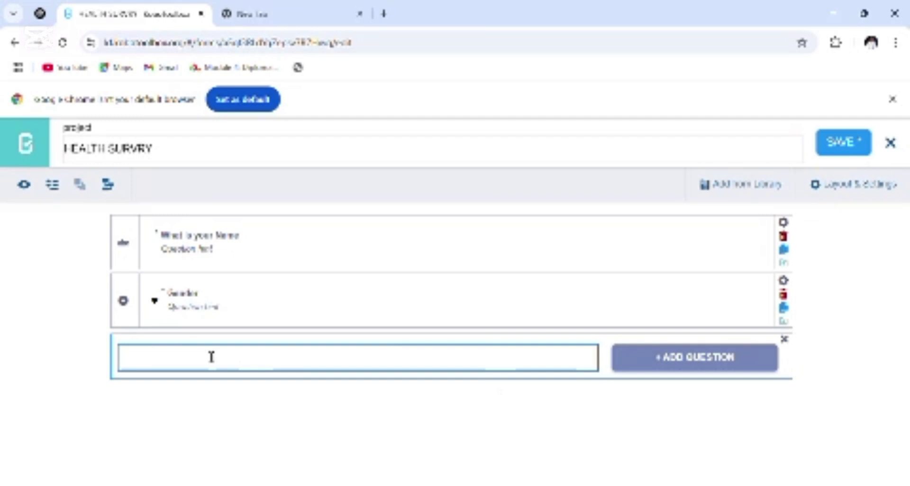
text(Age)
click(704, 358)
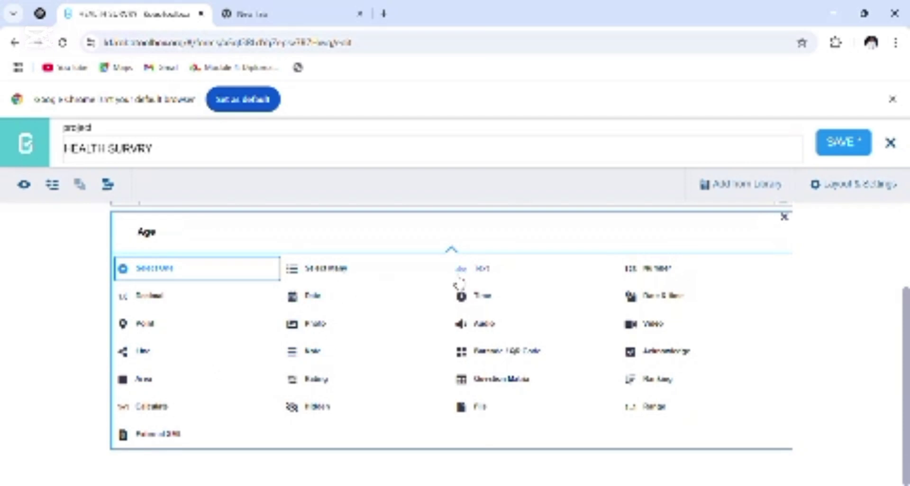
click(480, 269)
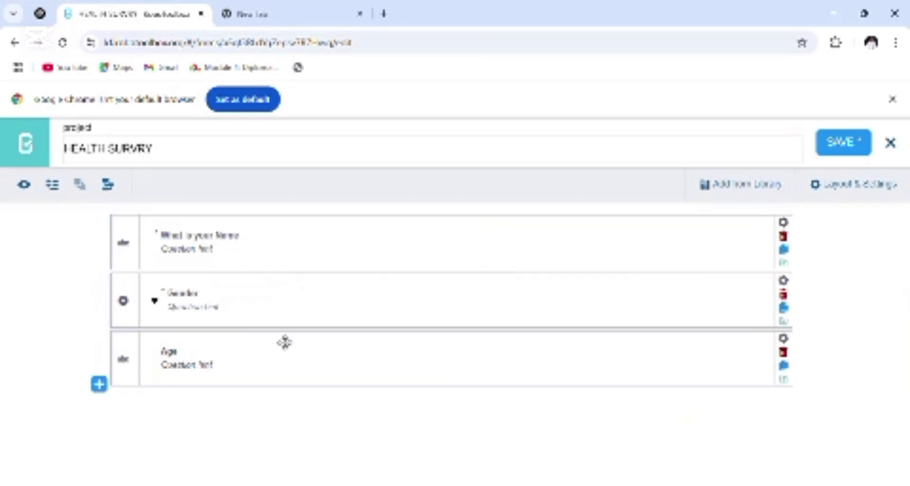
- Make a response to the Age question mandatory and close its settings
click(795, 344)
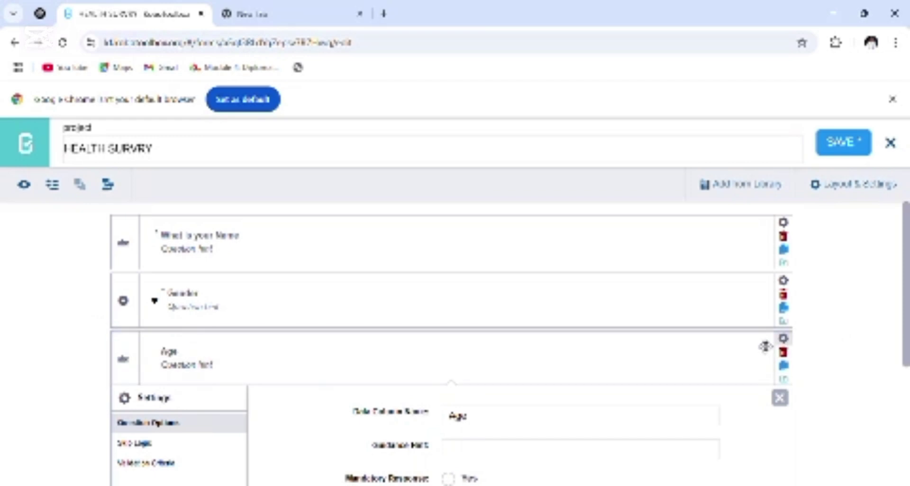
click(448, 478)
click(780, 397)
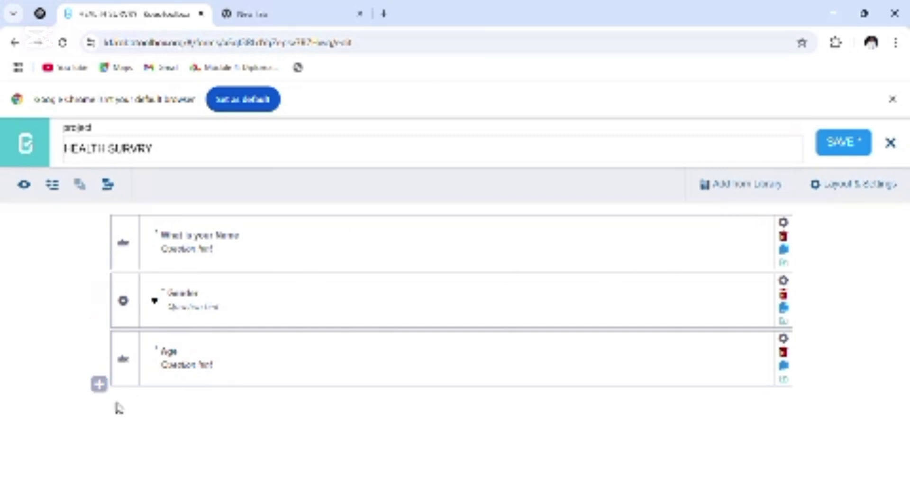
- Preview the form through to its last question, and return to the form builder
click(28, 187)
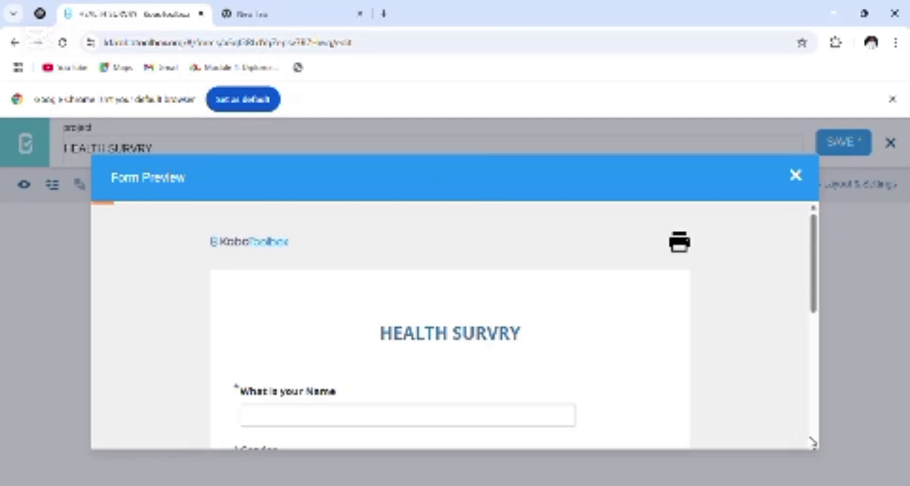
scroll(806, 303, down, 7)
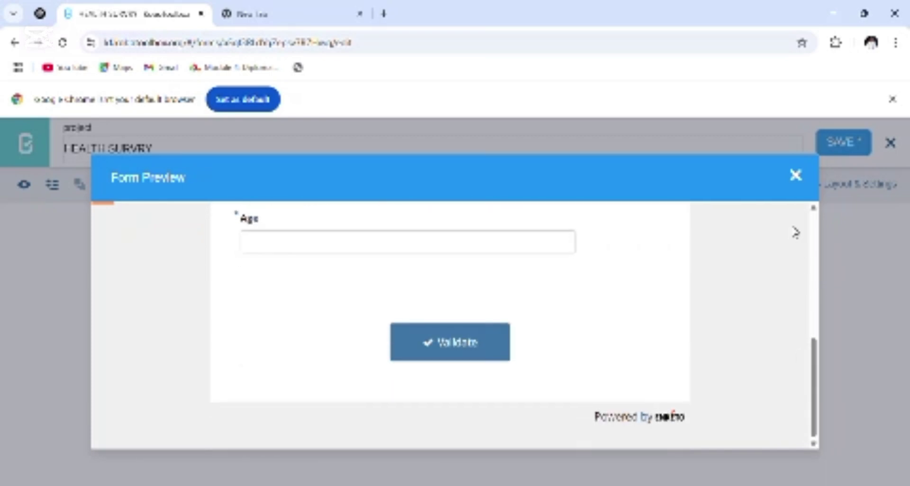
click(796, 176)
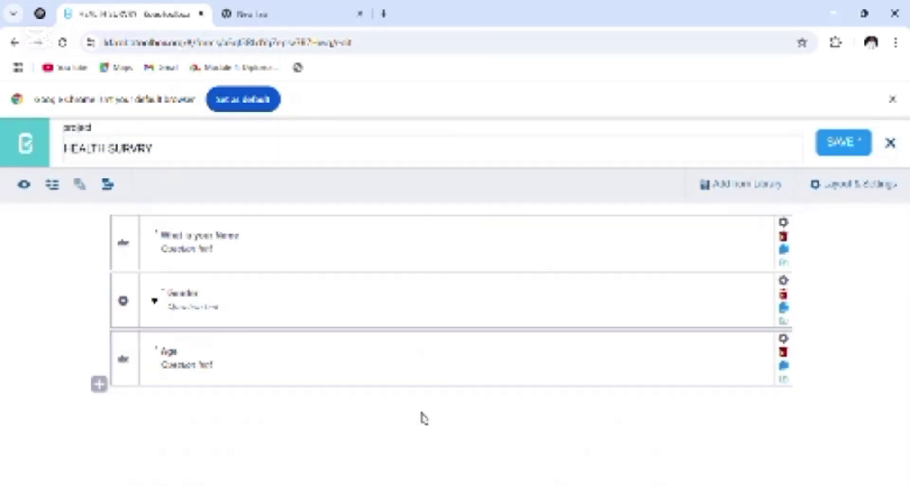
- Add a Number question reading "Family" below the Age question
click(100, 384)
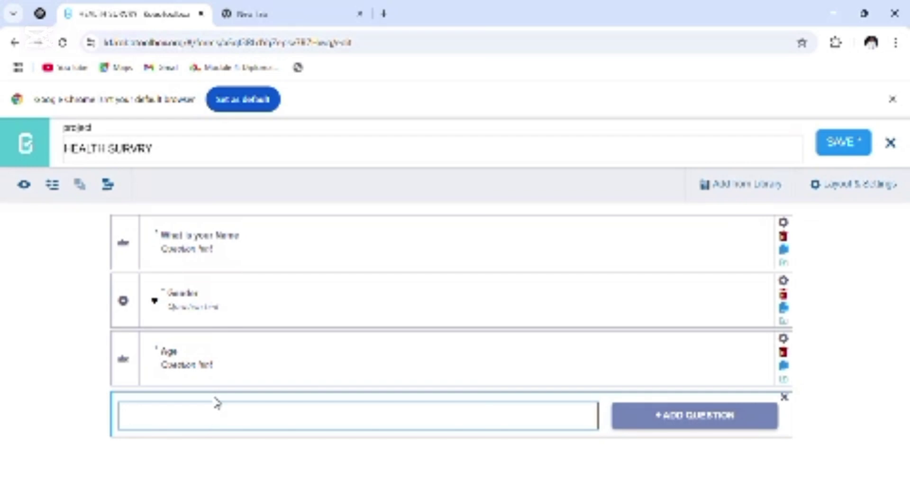
text(Family)
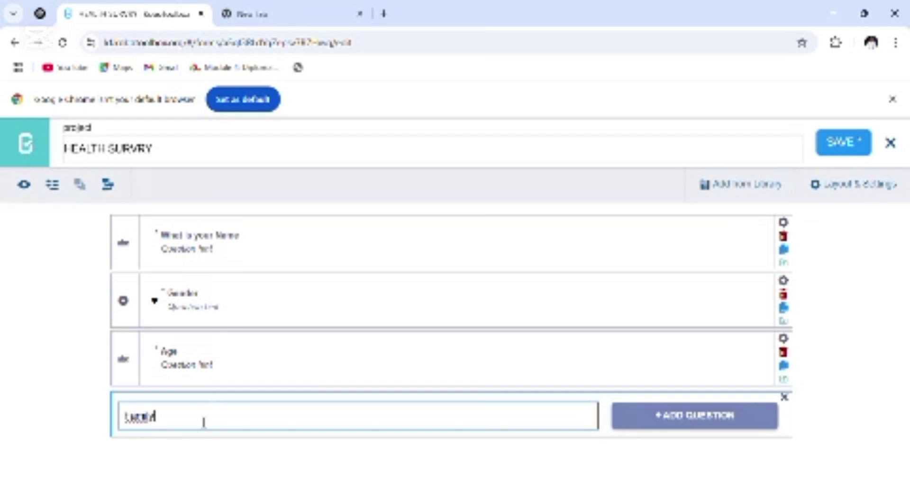
click(678, 417)
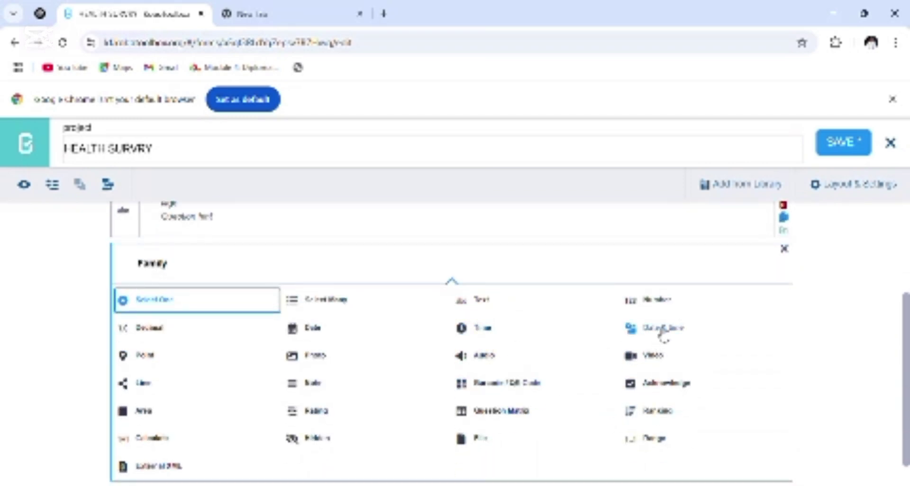
click(659, 301)
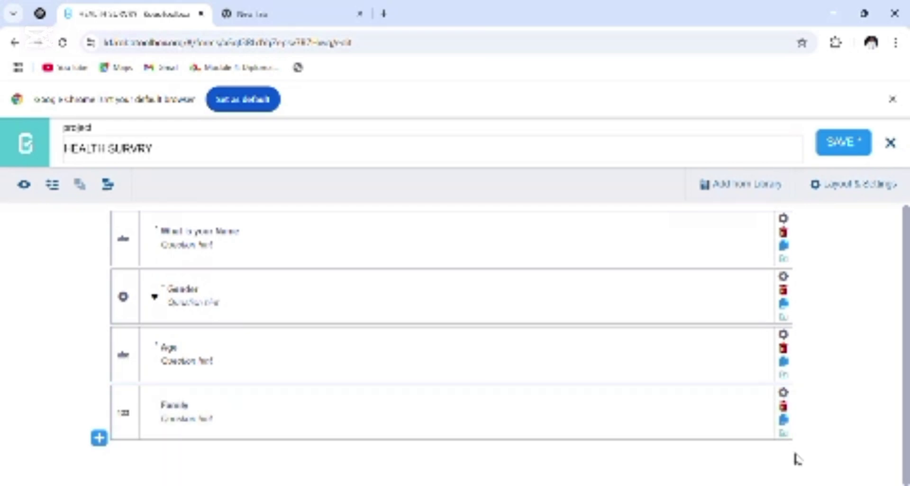
- Add a Select One question reading "Do you have health facility here?" below the Family question
click(99, 437)
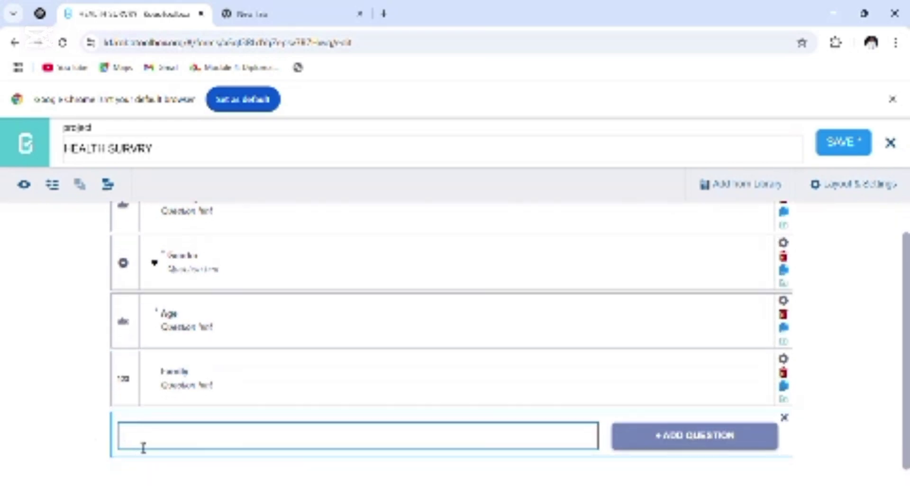
text(Do you have hea)
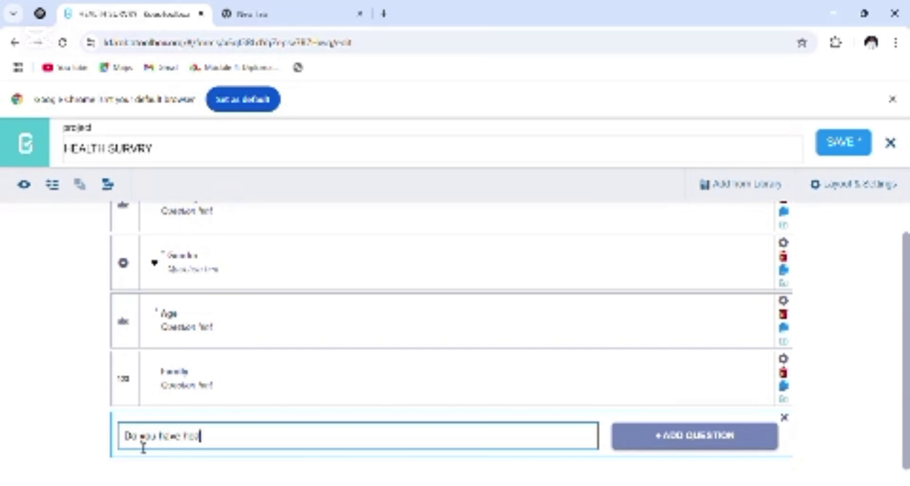
text(lth facility here?)
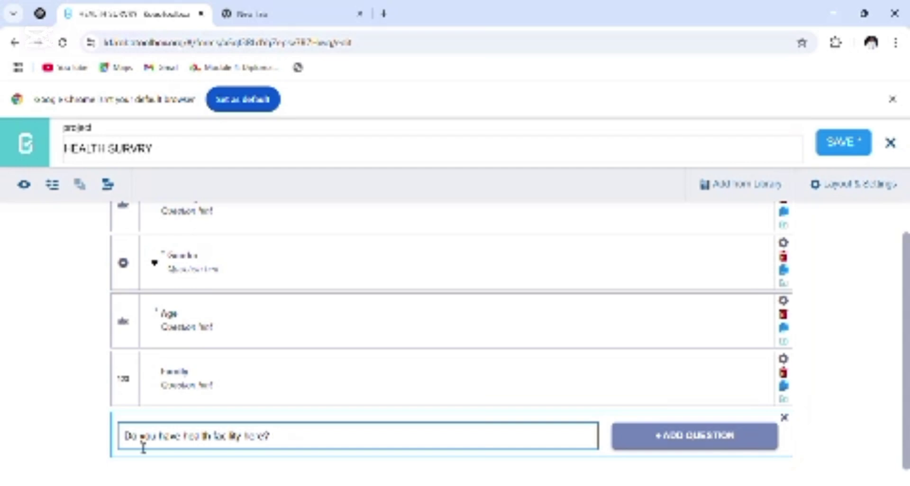
click(659, 440)
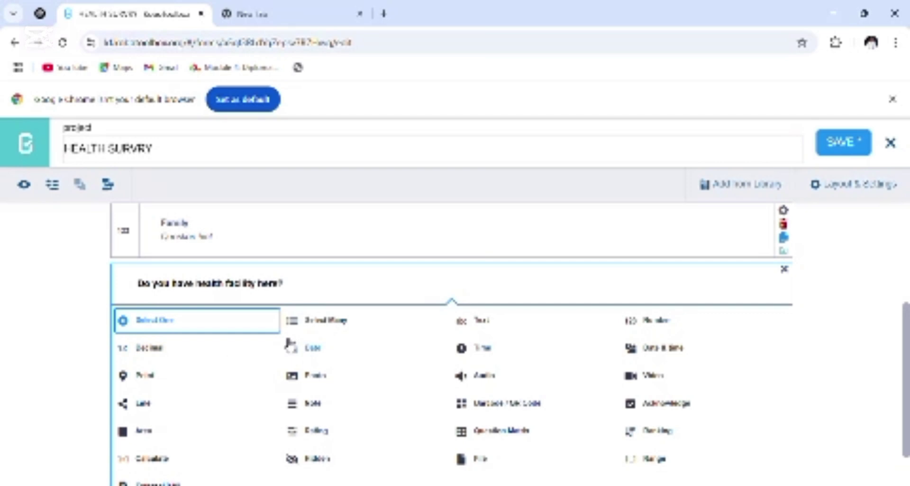
click(162, 326)
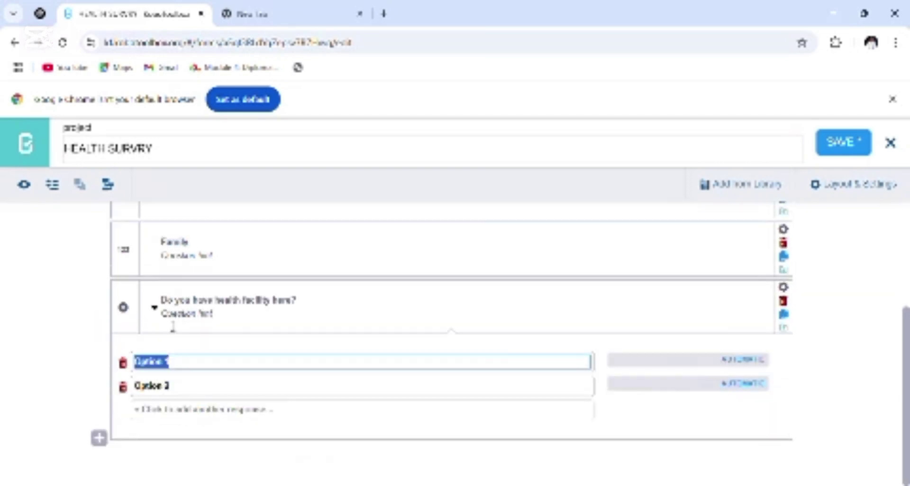
- Label the two response options of the health facility question "Yes" and "No"
text(Y)
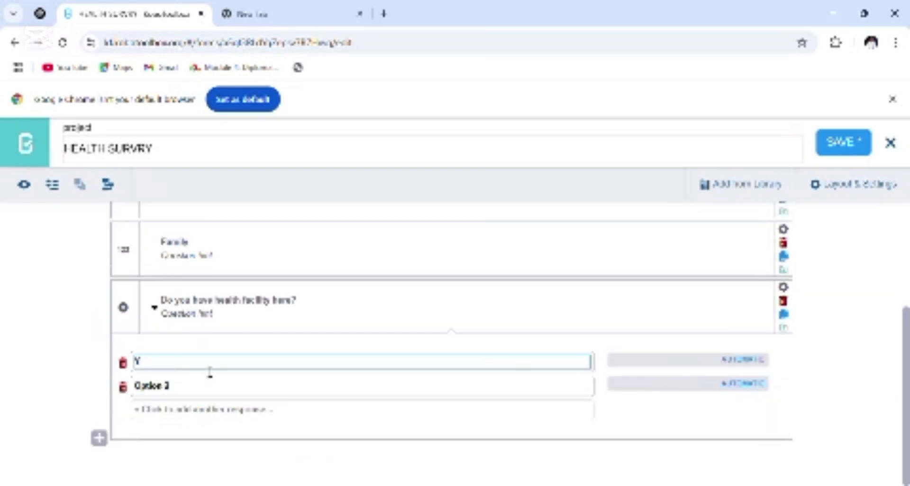
text(es)
click(200, 391)
key(BackSpace)
key(BackSpace)
key(BackSpace)
key(BackSpace)
key(BackSpace)
key(BackSpace)
key(BackSpace)
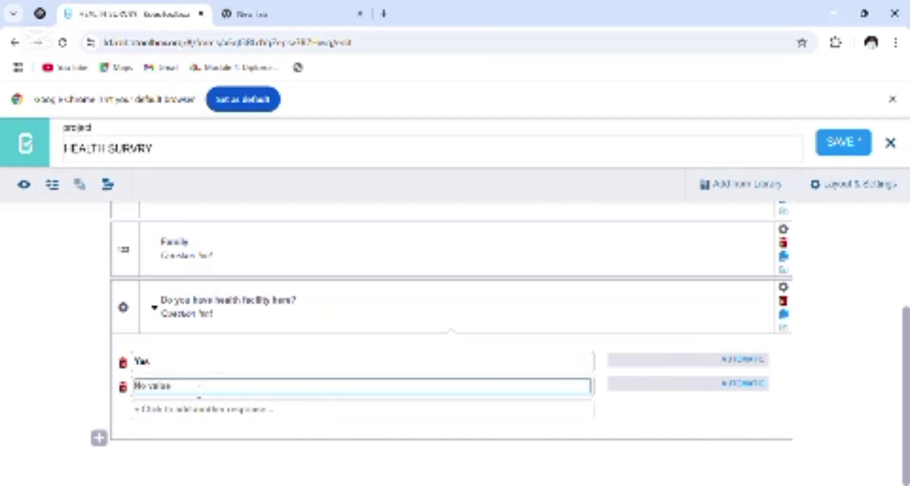
text(No)
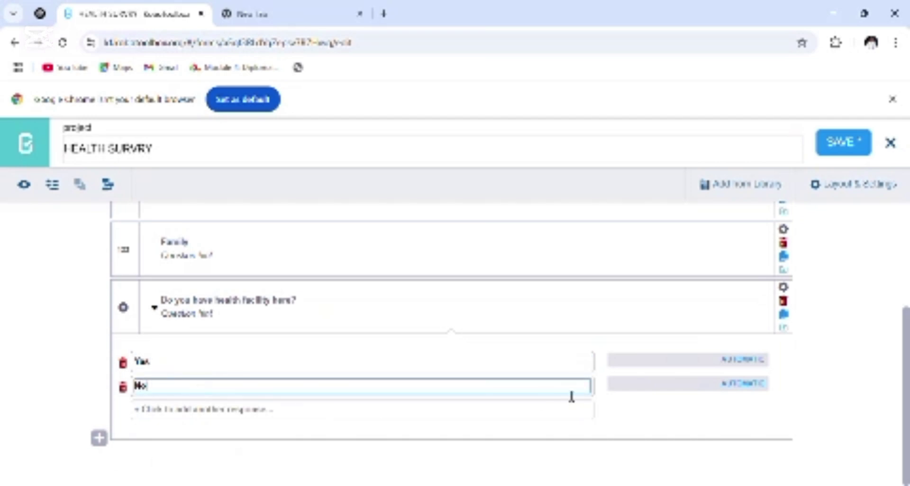
- Make a response to the health facility question mandatory and close its settings
click(785, 293)
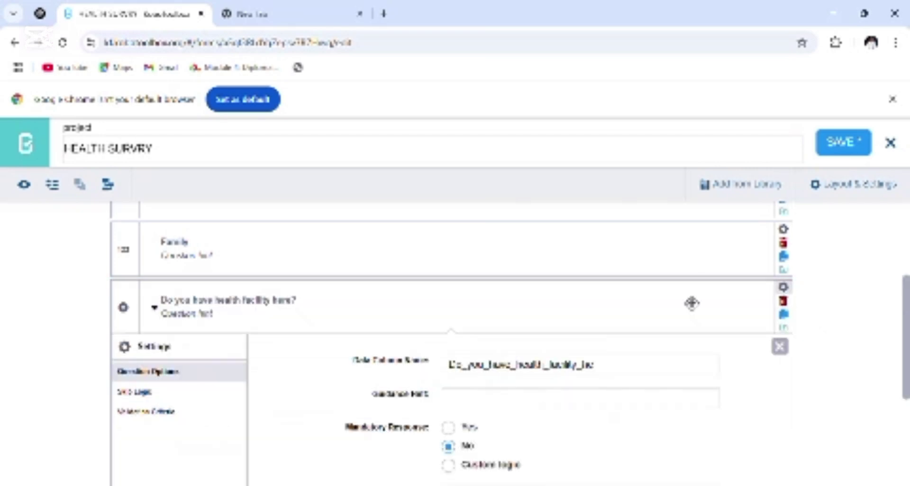
click(450, 427)
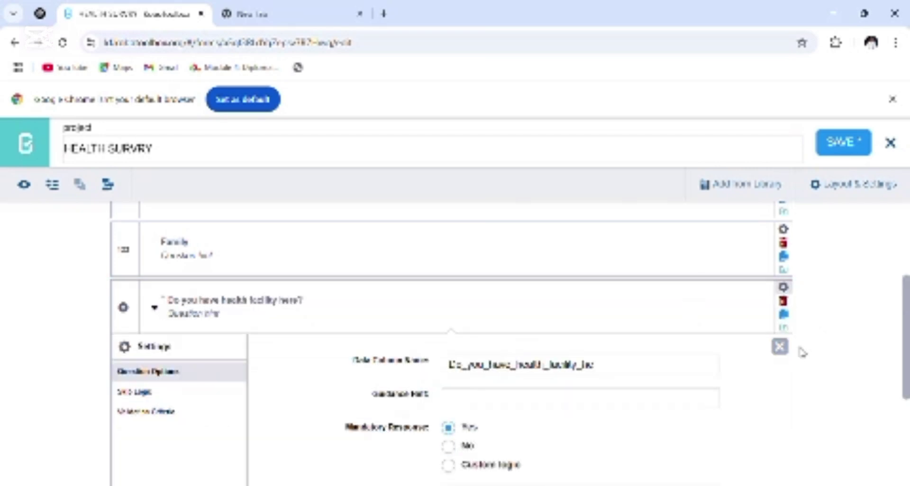
click(780, 348)
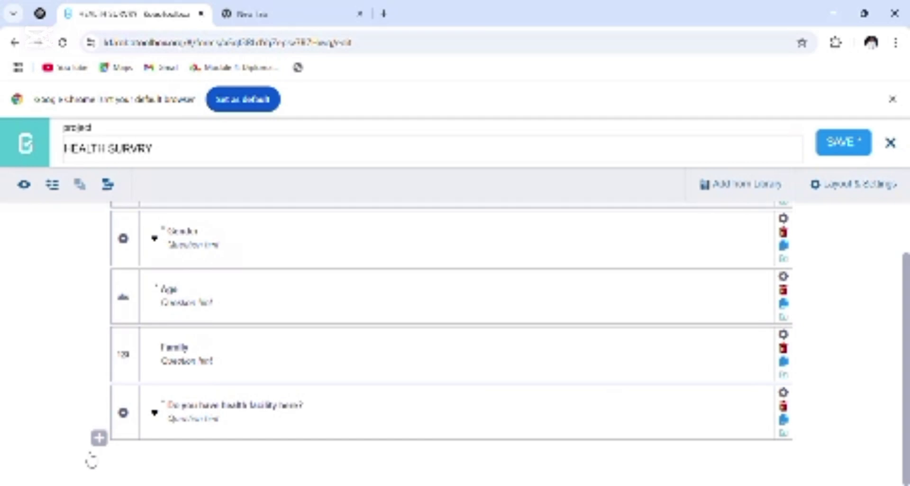
- Add a Select One question reading "Is it Functioning" below the health facility question
click(99, 437)
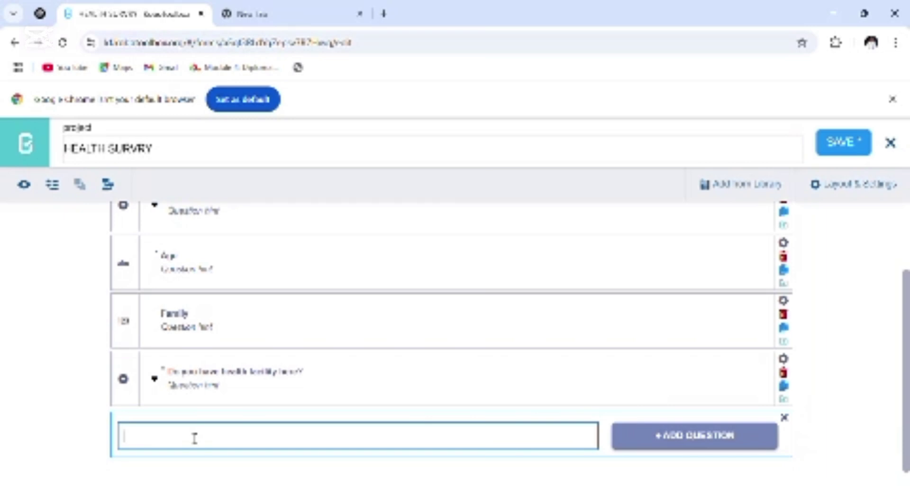
text(Ki)
text(t)
text( Fund)
text(tio)
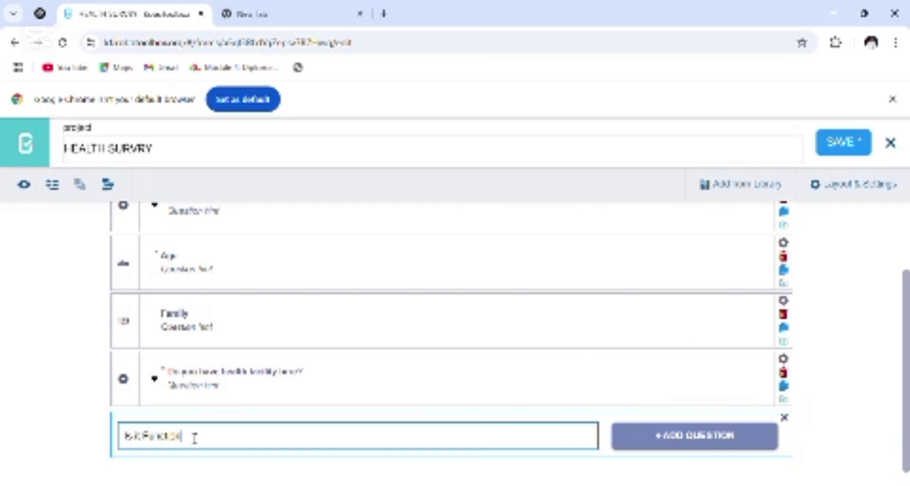
text(ning)
click(721, 443)
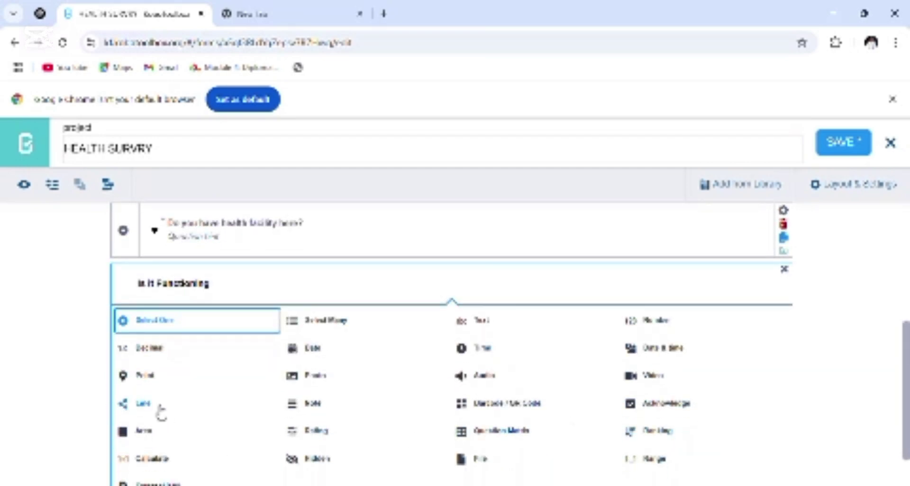
click(152, 344)
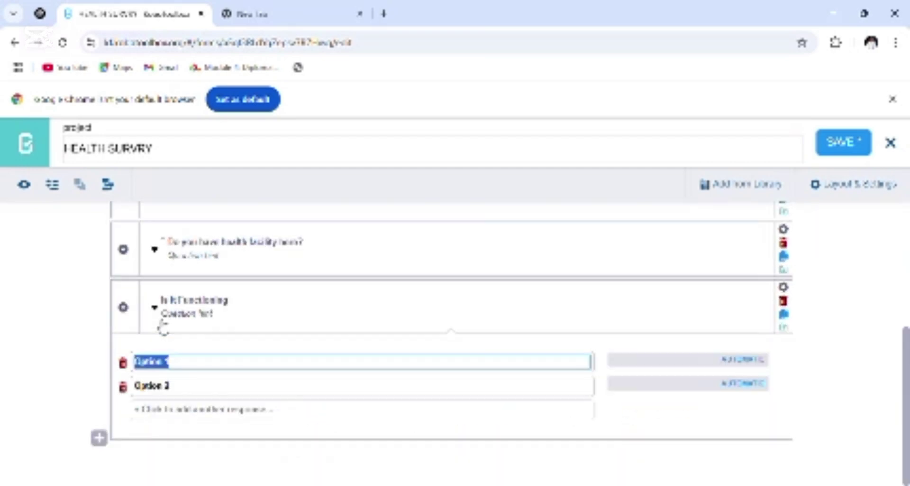
- Label the first two response options of the "Is it Functioning" question "Yes" and "No"
text(Yes)
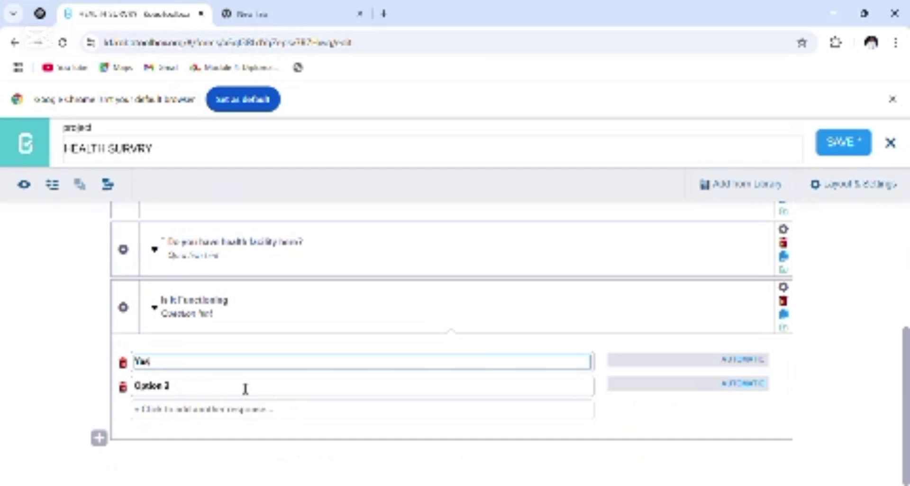
click(245, 389)
key(BackSpace)
key(BackSpace)
key(BackSpace)
key(BackSpace)
key(BackSpace)
key(BackSpace)
text(No)
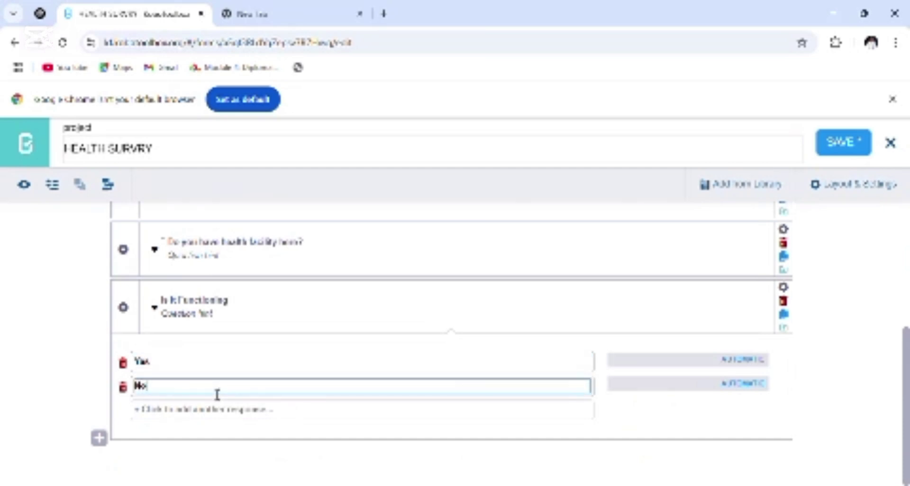
- Add a third response option reading "I dont know" to the "Is it Functioning" question
click(204, 409)
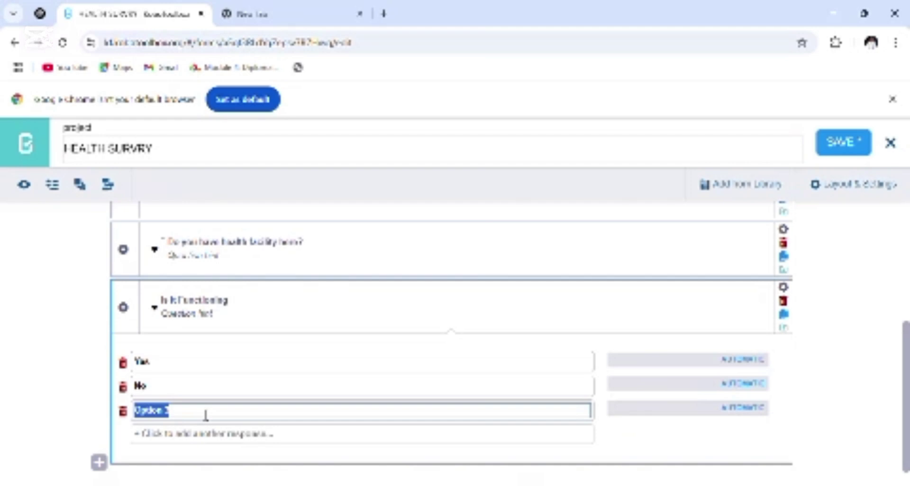
text(No)
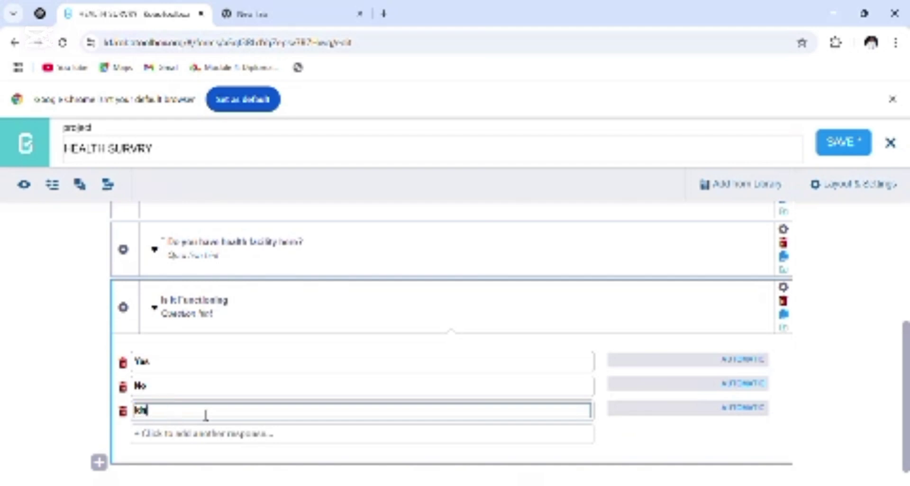
key(BackSpace)
key(BackSpace)
text(I dont know)
- Add a Select Many question reading "Are these services are available" below the "Is it Functioning" question
click(99, 463)
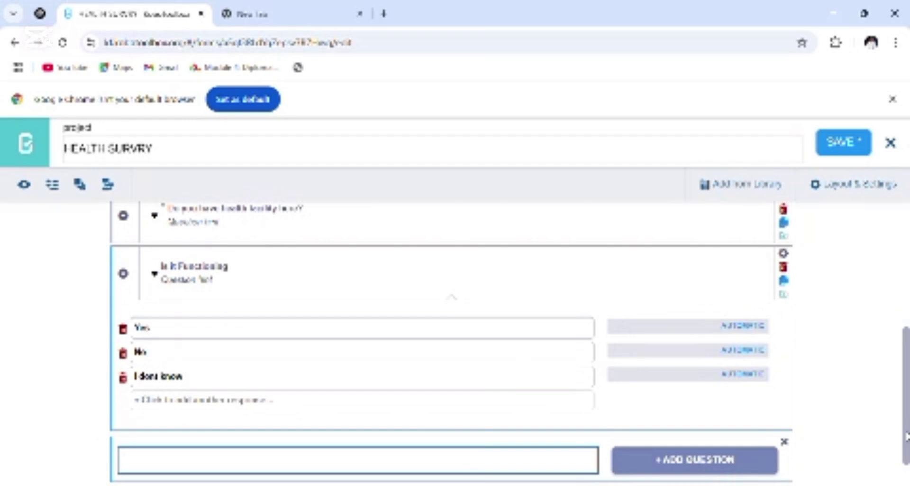
drag(908, 437, 908, 458)
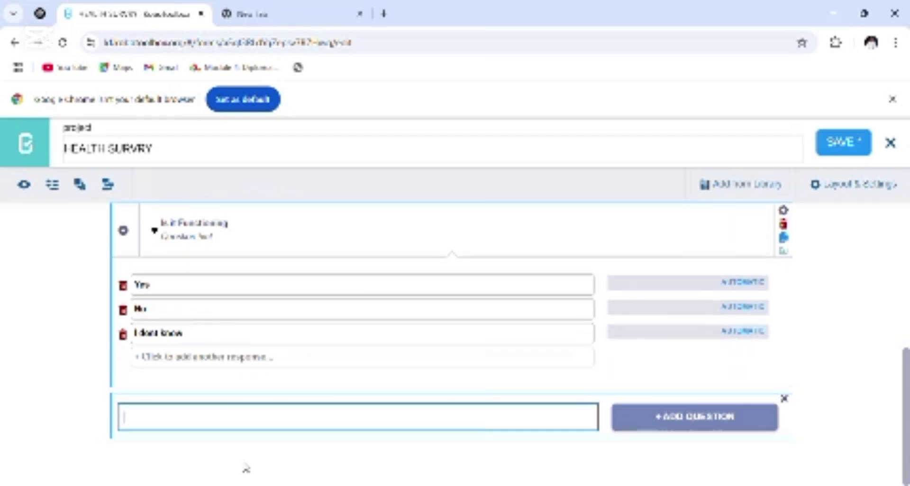
text(Age the)
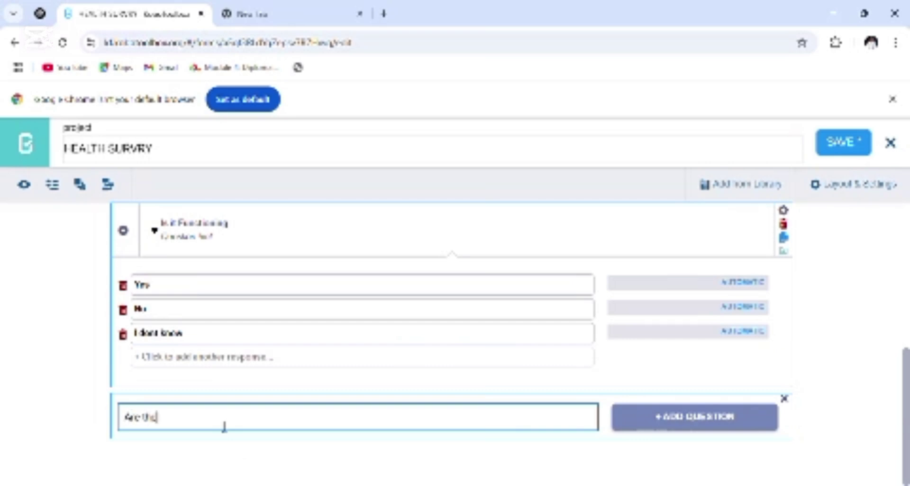
text(se services)
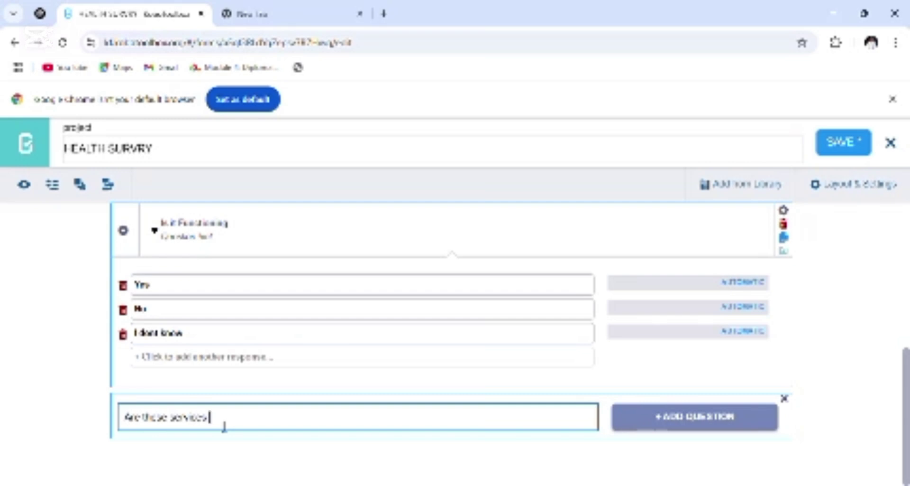
text( are awailable)
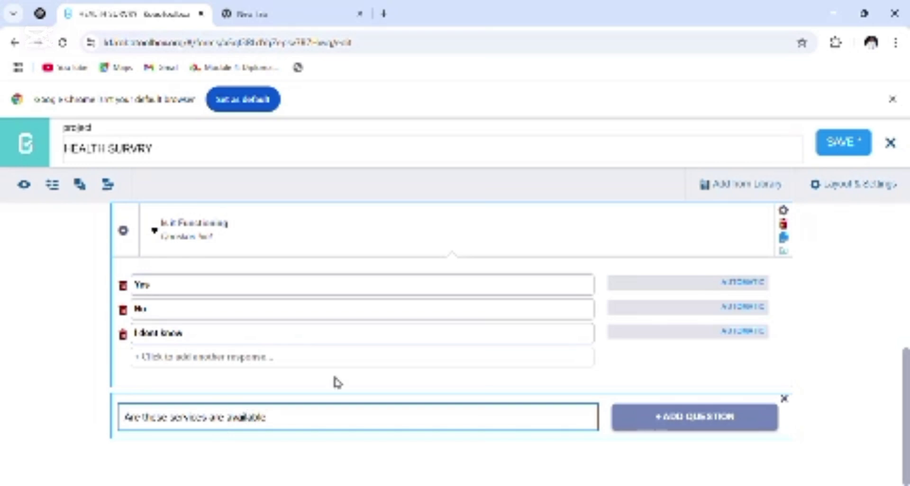
click(704, 427)
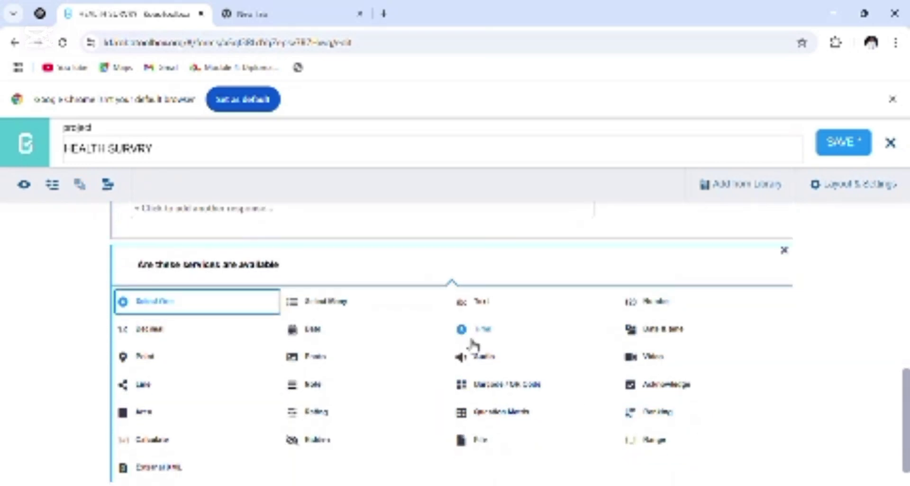
click(338, 308)
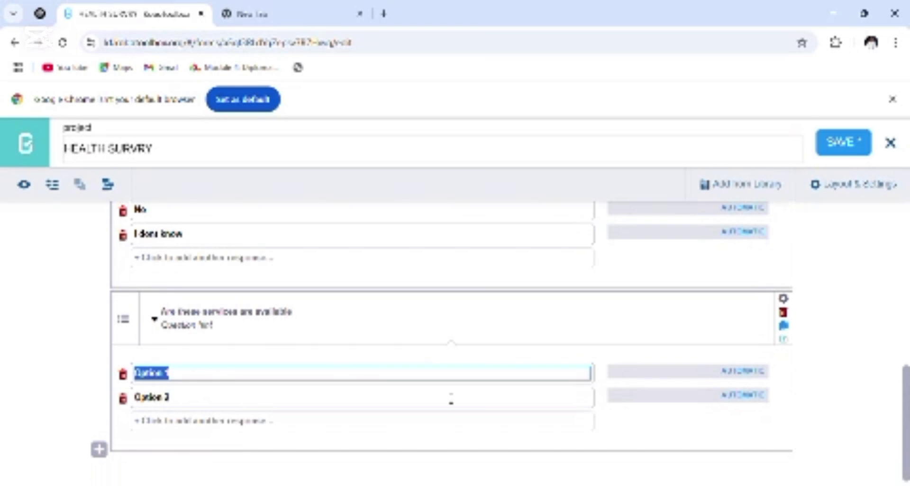
- Label the first two response options of the services question "ANC" and "LAB"
text(All)
text(C)
click(190, 400)
key(BackSpace)
key(BackSpace)
key(BackSpace)
key(BackSpace)
key(BackSpace)
key(BackSpace)
key(BackSpace)
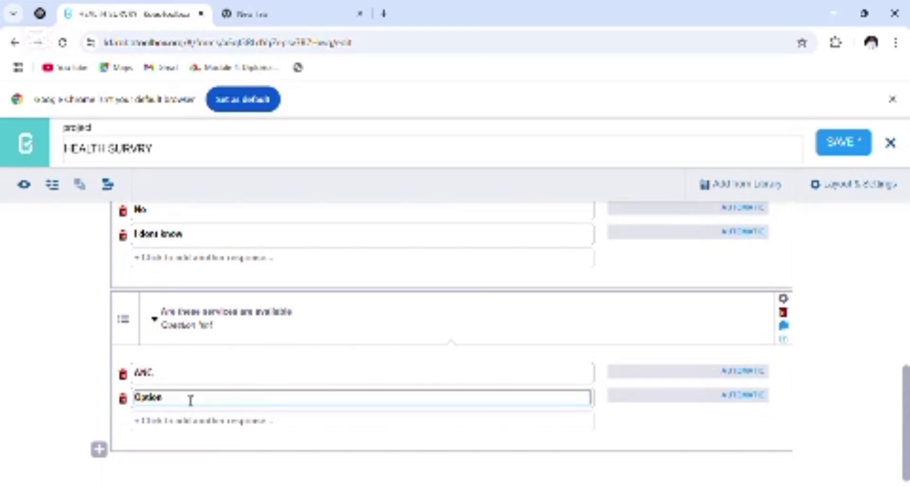
key(BackSpace)
text(I)
key(BackSpace)
text(LAB)
- Add the response options "NUTRITIN" and "PHARMACY" to the services question
click(197, 423)
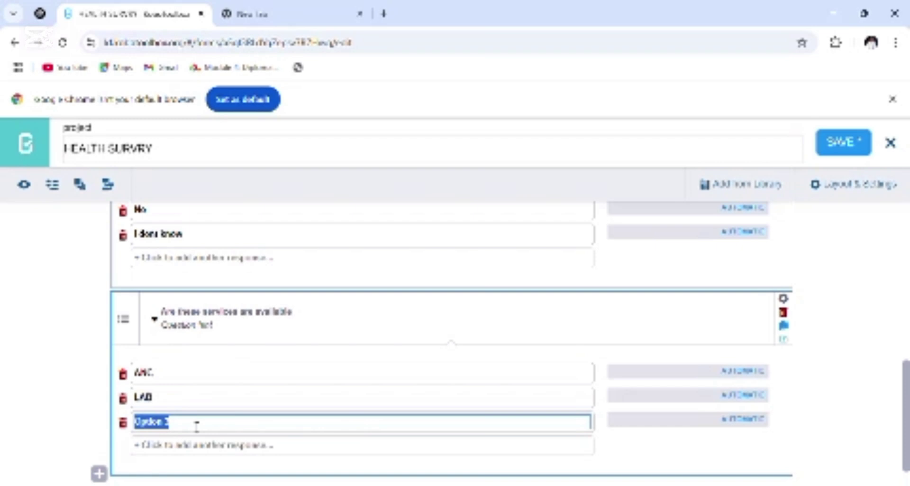
text(NUTRITIN)
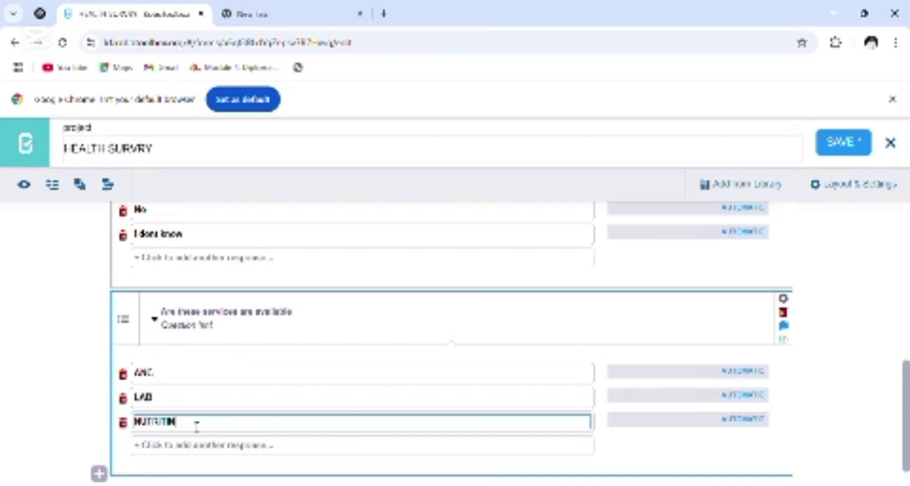
click(198, 448)
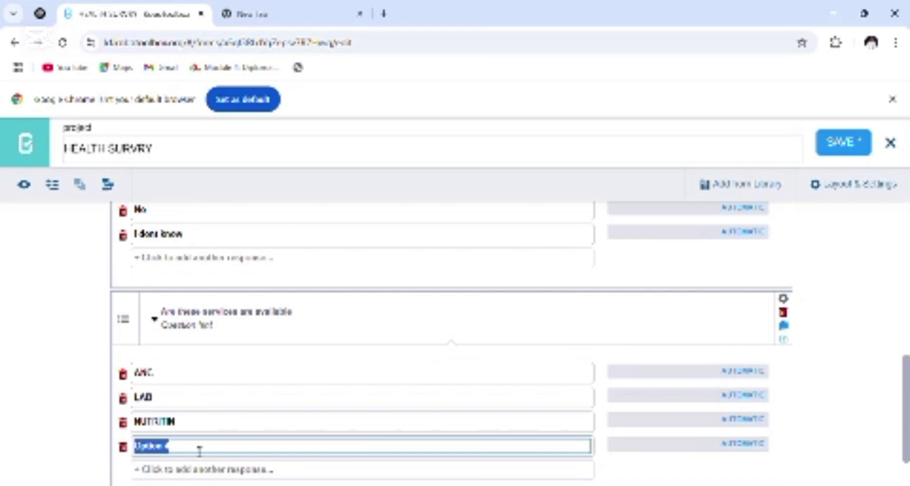
text(PHARMACY)
- Add a fifth response option reading "LABOUR AND DELIVERY" to the services question
click(203, 469)
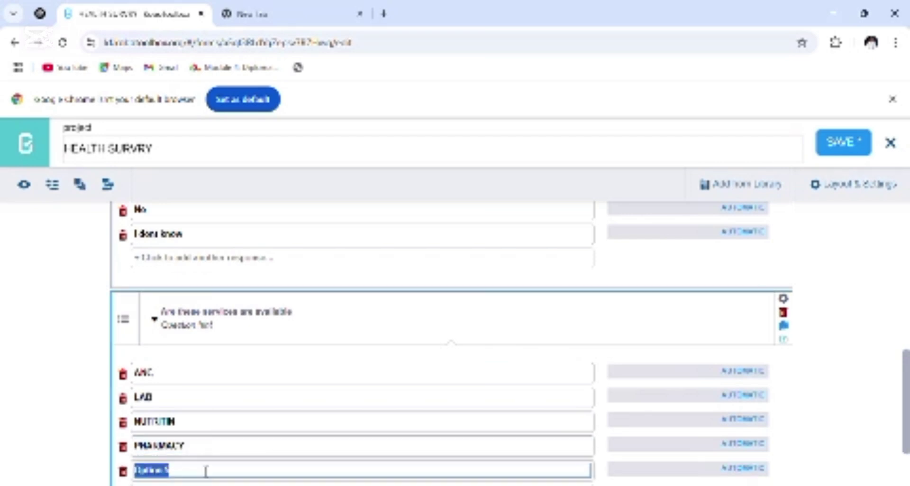
text(KARDIR)
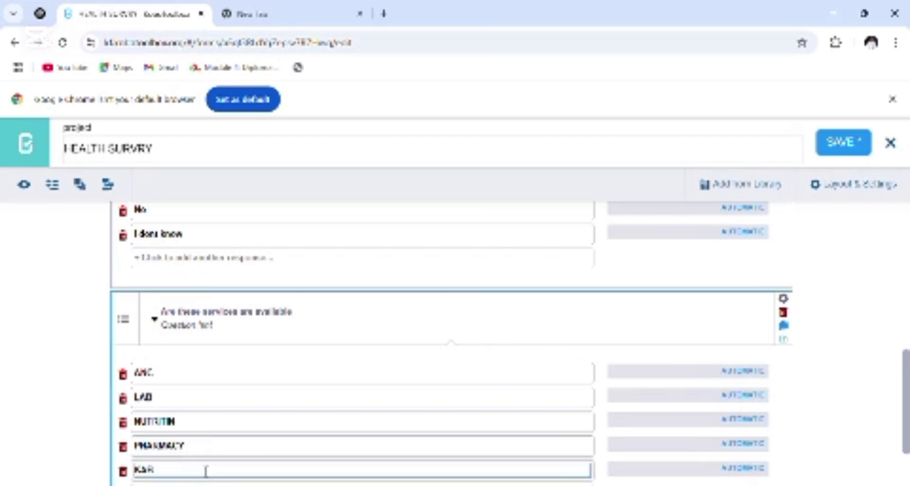
key(BackSpace)
key(BackSpace)
key(BackSpace)
key(BackSpace)
key(BackSpace)
key(BackSpace)
text(LABOUR AND DELIVERY)
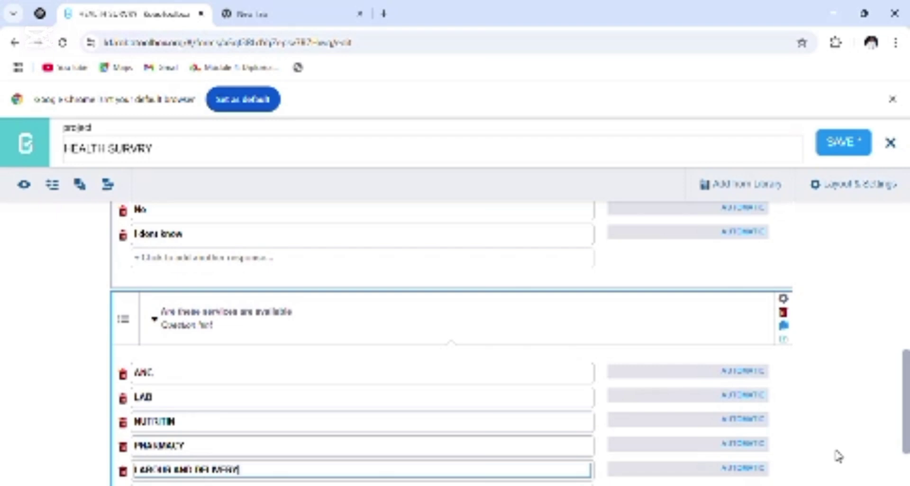
- Add a sixth response option reading "HIV/TB COUNSELLING" to the services question
drag(906, 427, 907, 452)
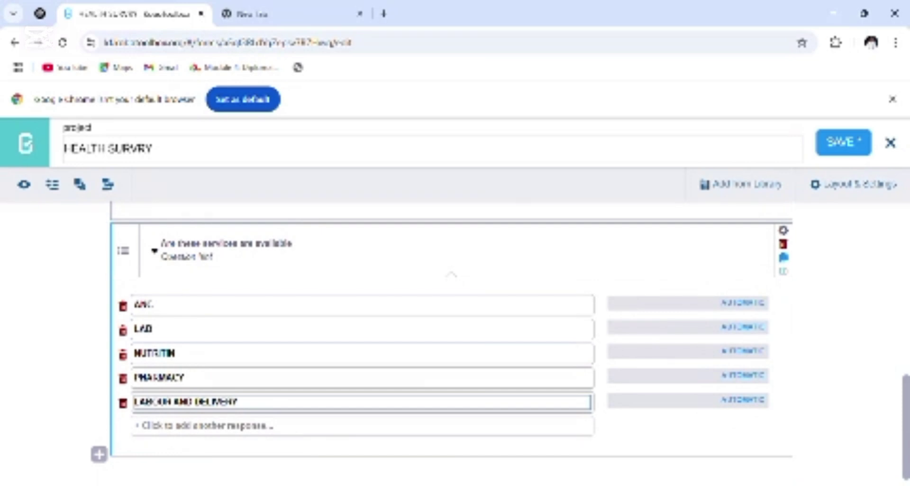
click(276, 426)
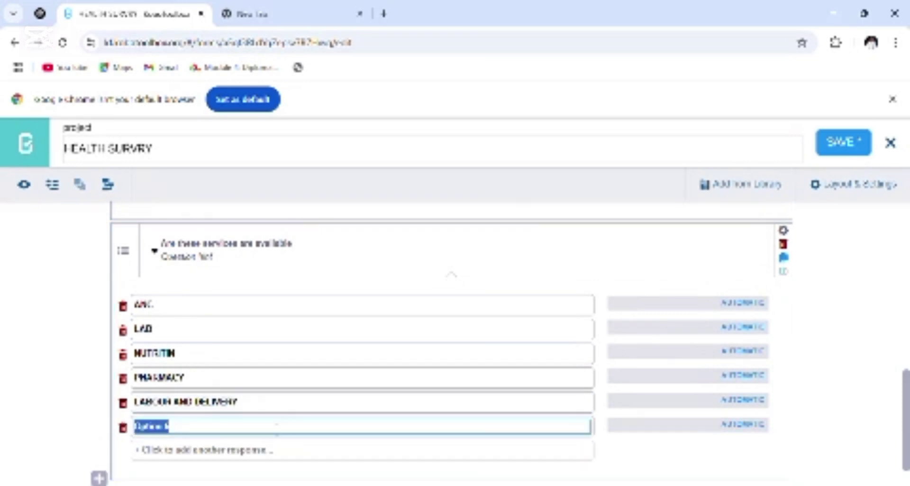
text(HIV)
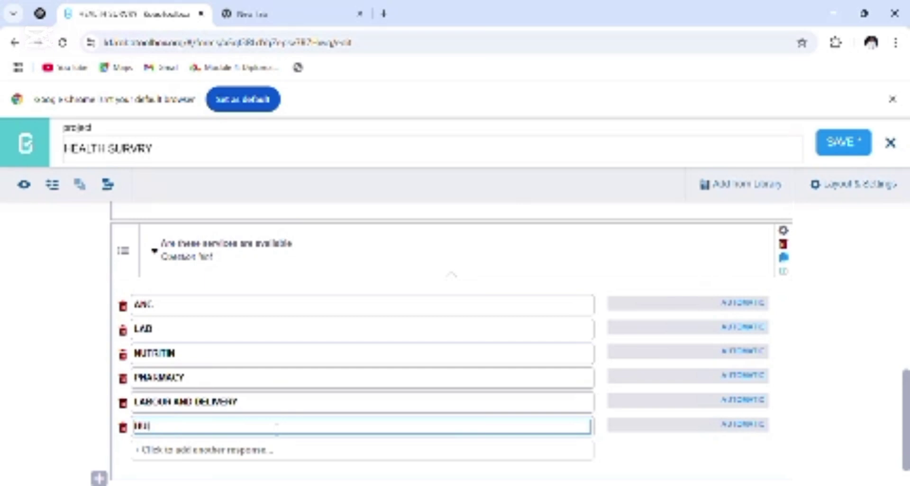
key(BackSpace)
key(BackSpace)
key(BackSpace)
text(IV)
text(N)
key(BackSpace)
text(/TB COIN)
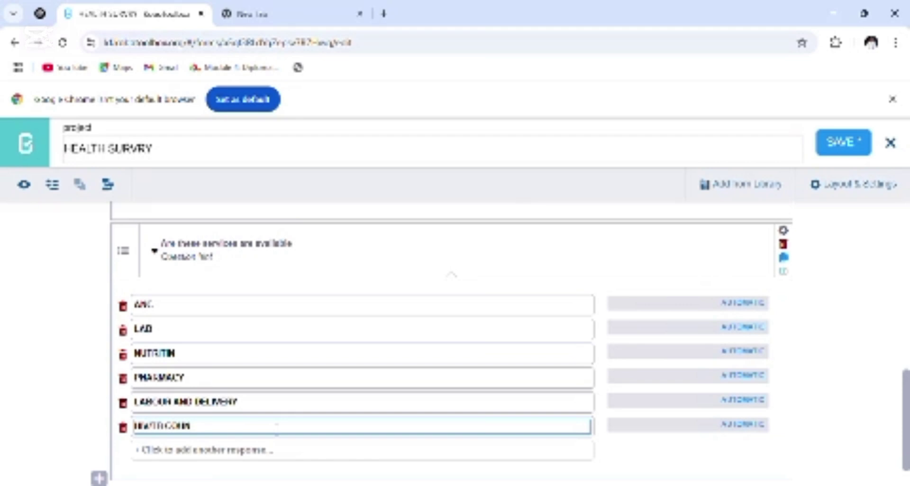
text(SELLING)
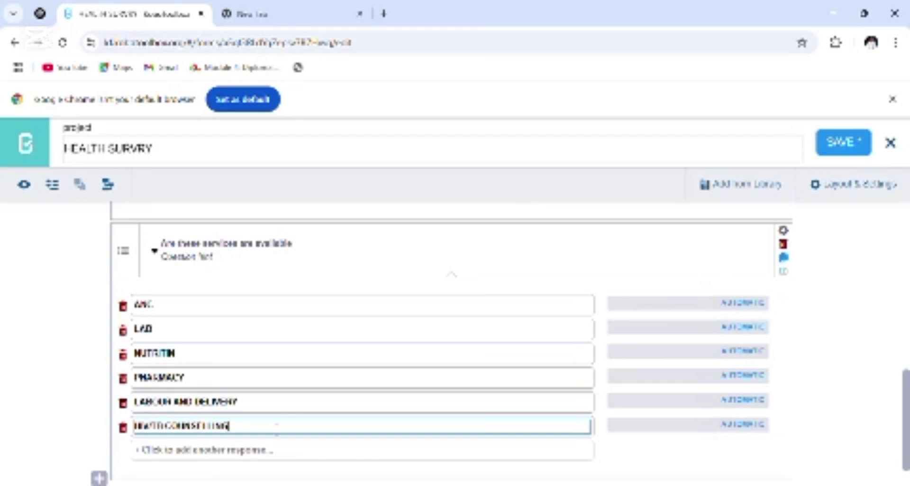
- Add a seventh response option reading "HEALATH EDUCATION" to the services question
click(231, 453)
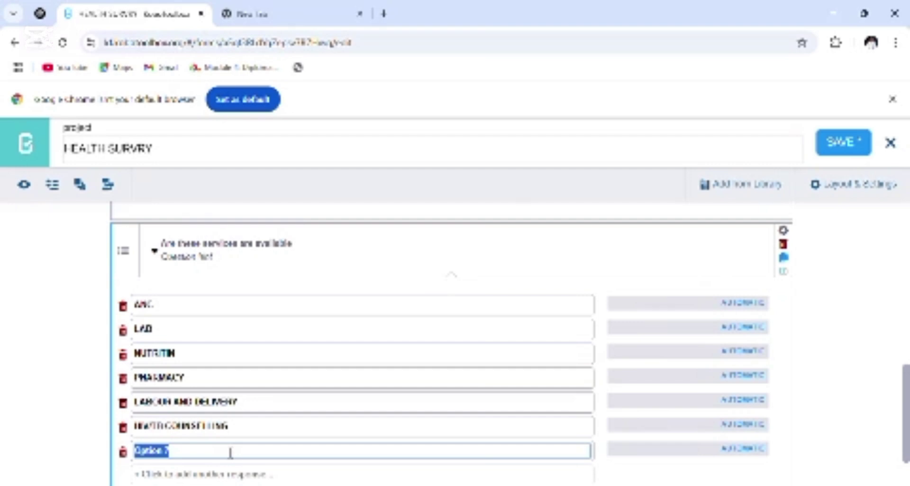
text(H)
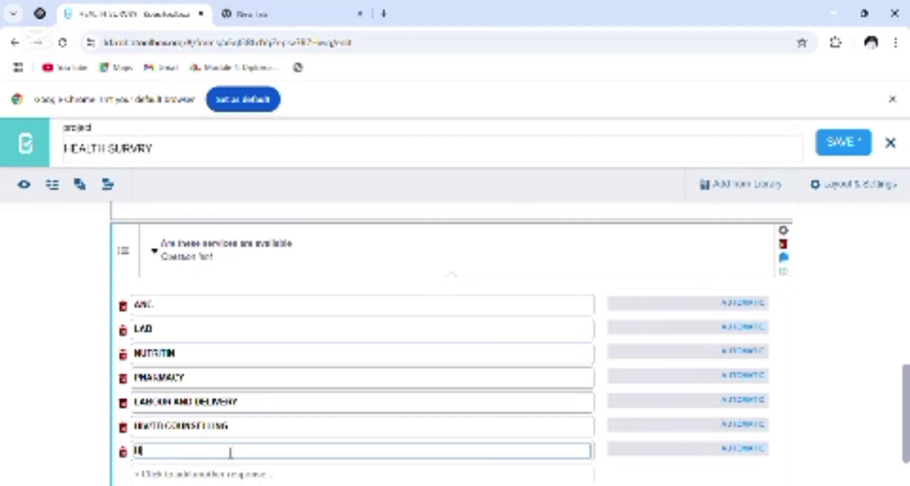
text(ELATH CD)
text(UCATION)
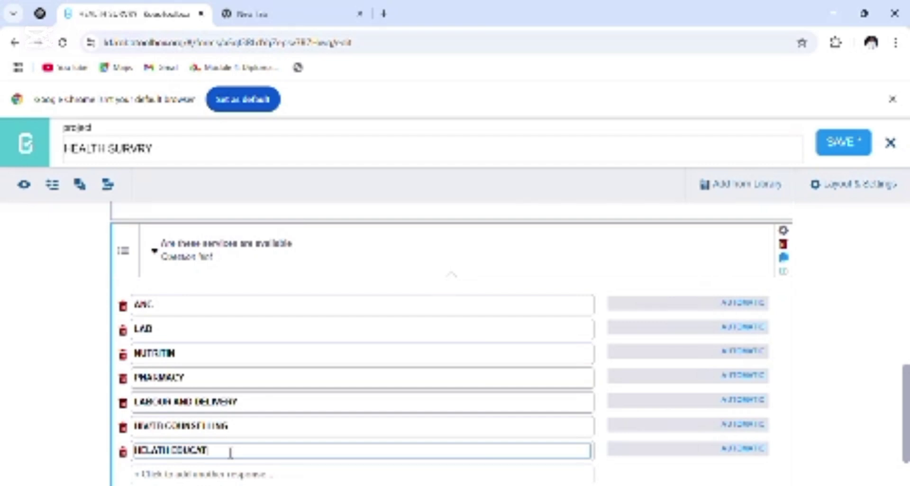
click(151, 451)
text(A)
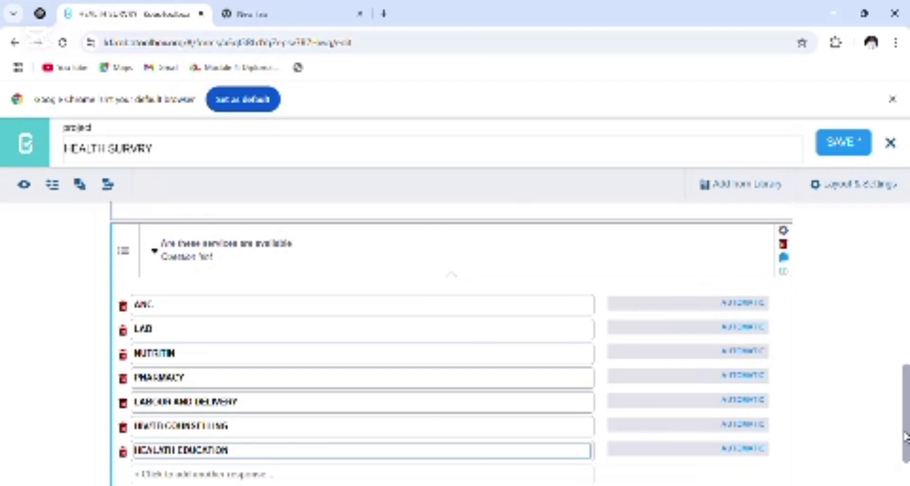
- Make a response to the services question mandatory and close its settings
mouse_move(906, 439)
mouse_down()
mouse_move(906, 462)
mouse_move(907, 429)
mouse_up()
click(783, 263)
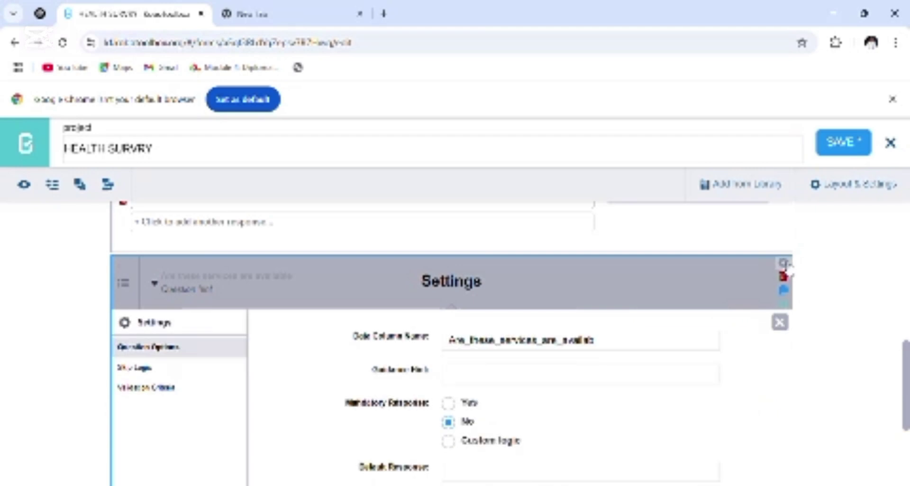
click(449, 403)
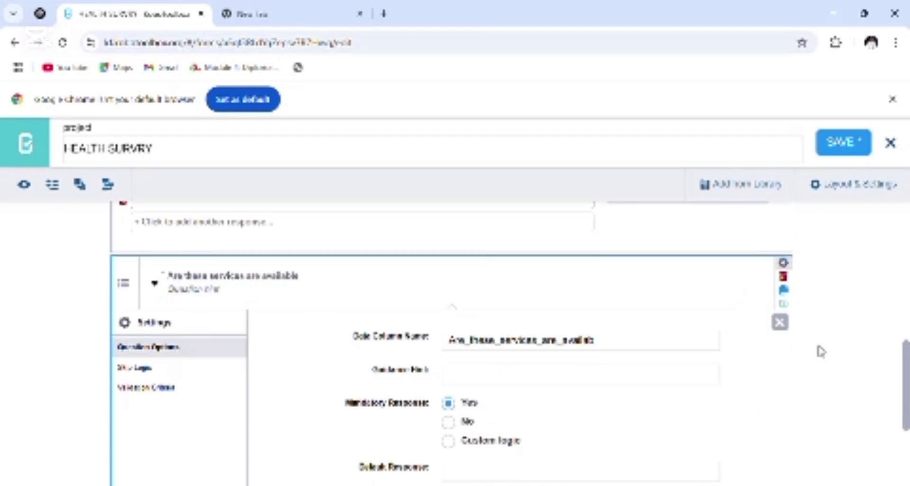
click(780, 323)
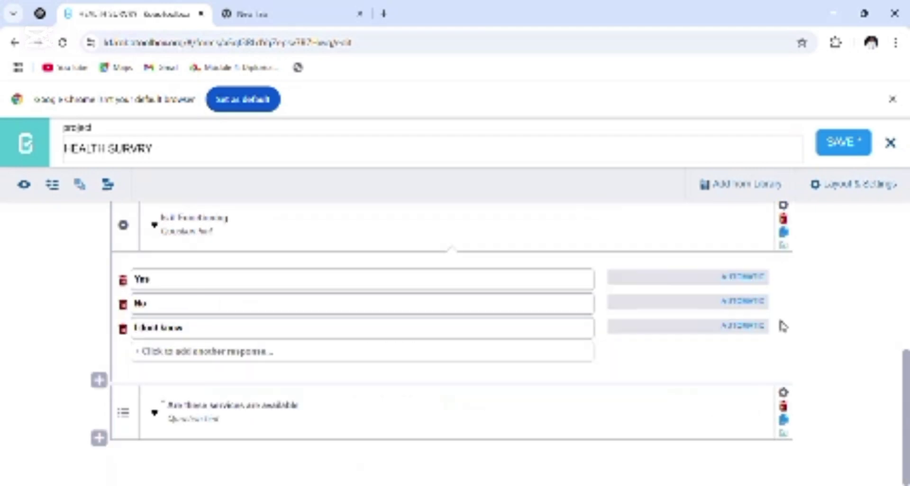
- Preview the form and test multiple selection in the services question with HEALATH EDUCATION, HIV/TB COUNSELLING, nutrition and PHARMACY, then close the preview
click(26, 189)
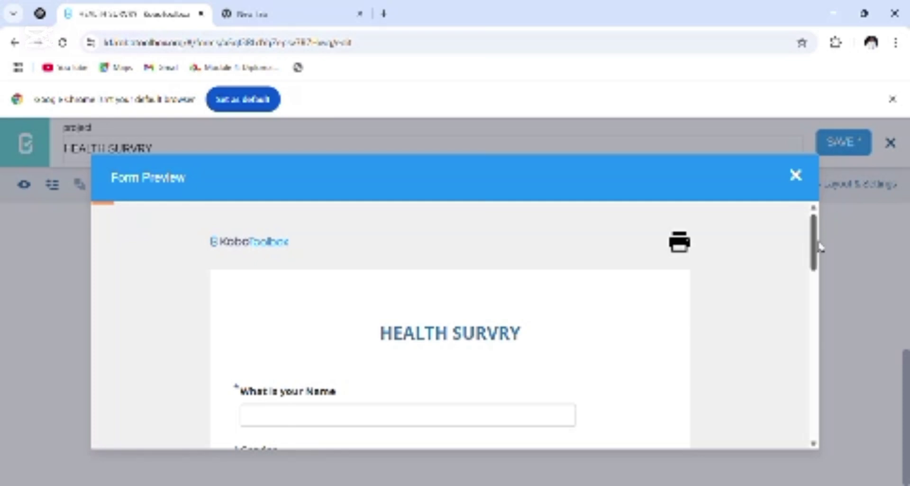
scroll(816, 440, down, 7)
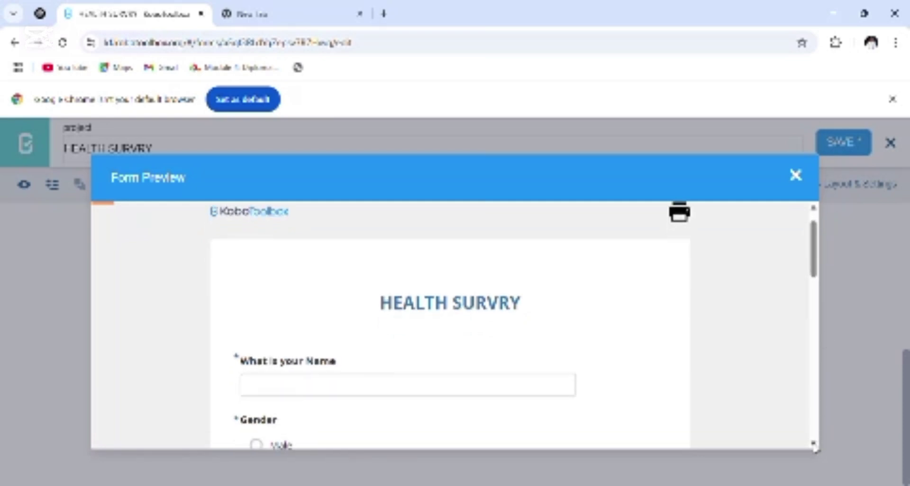
scroll(816, 448, down, 8)
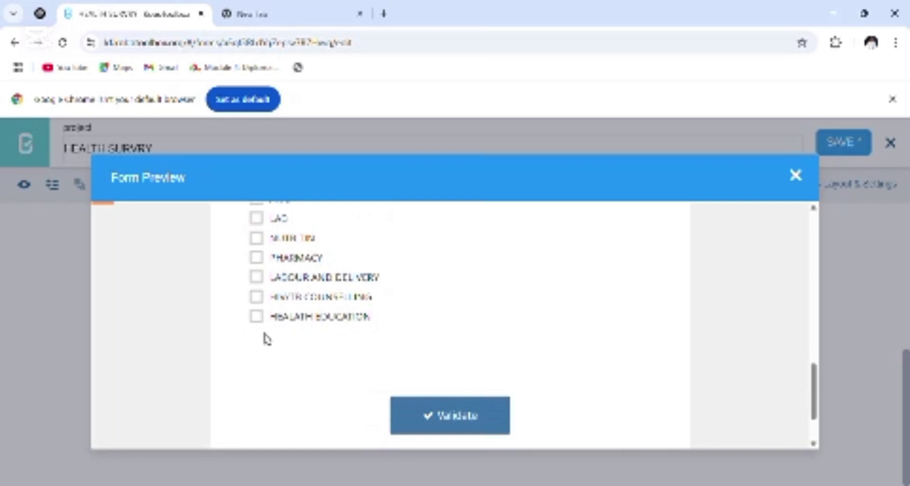
click(256, 316)
click(256, 298)
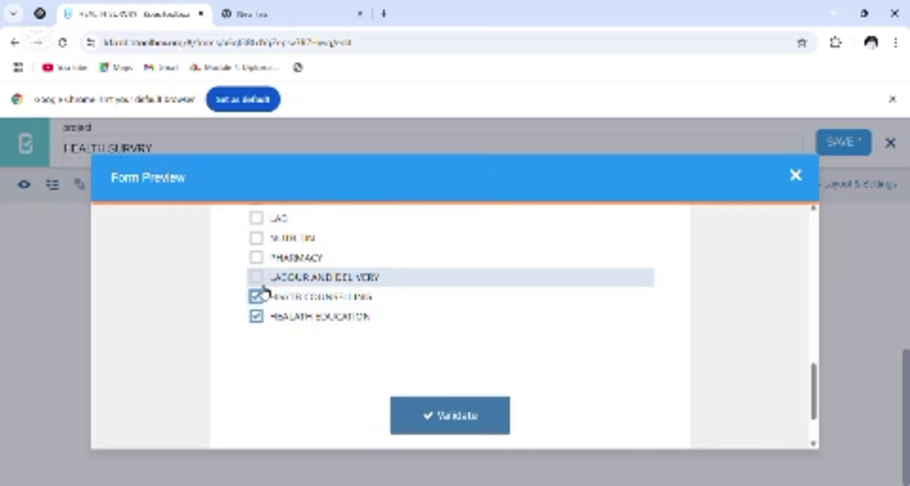
click(256, 238)
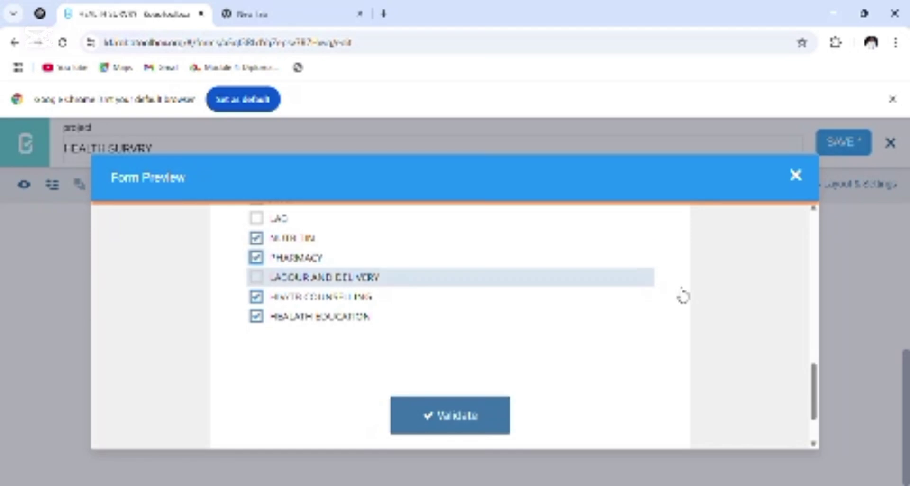
click(797, 176)
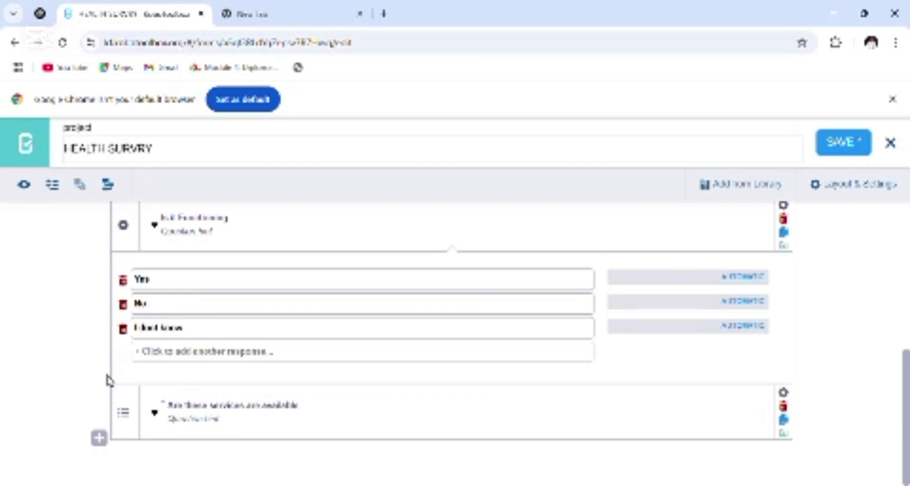
click(100, 438)
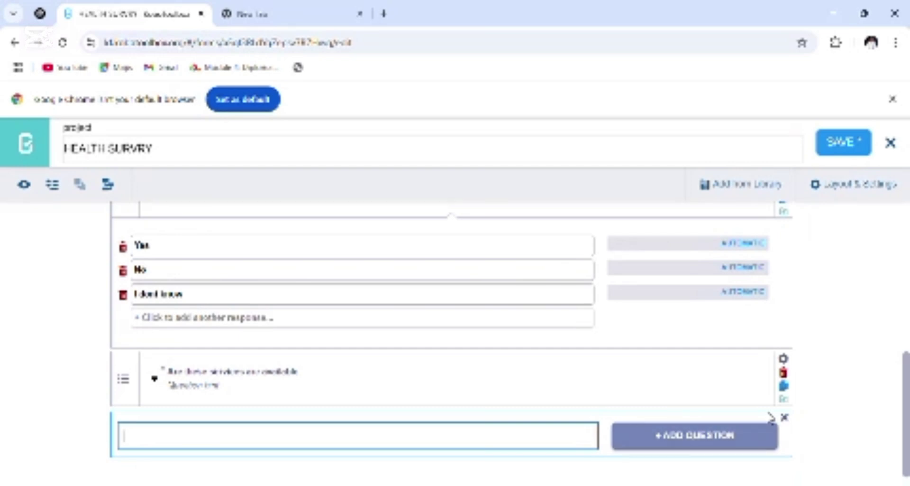
click(786, 418)
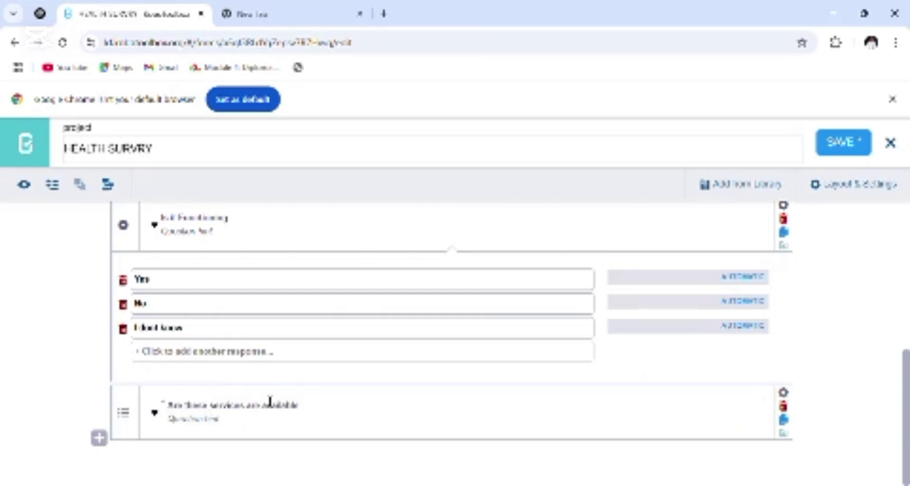
- Include today, device id and phone number in the form's metadata, leaving audit unselected
click(882, 190)
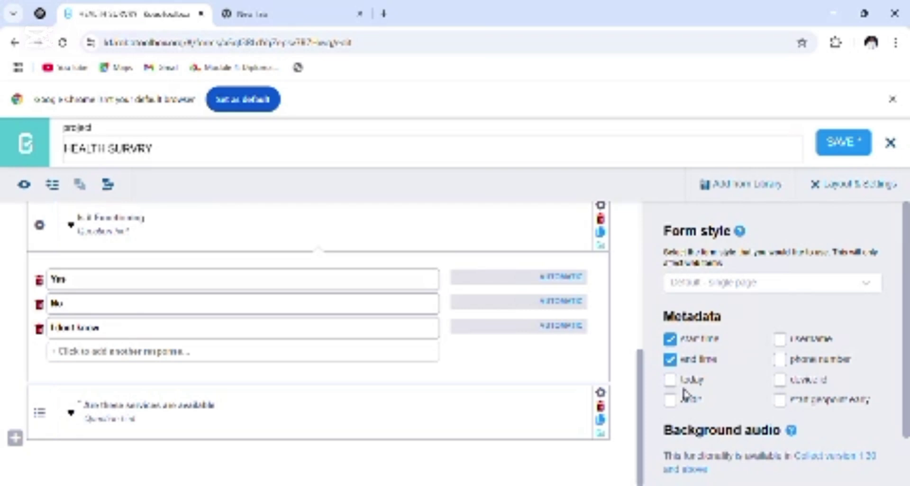
click(670, 380)
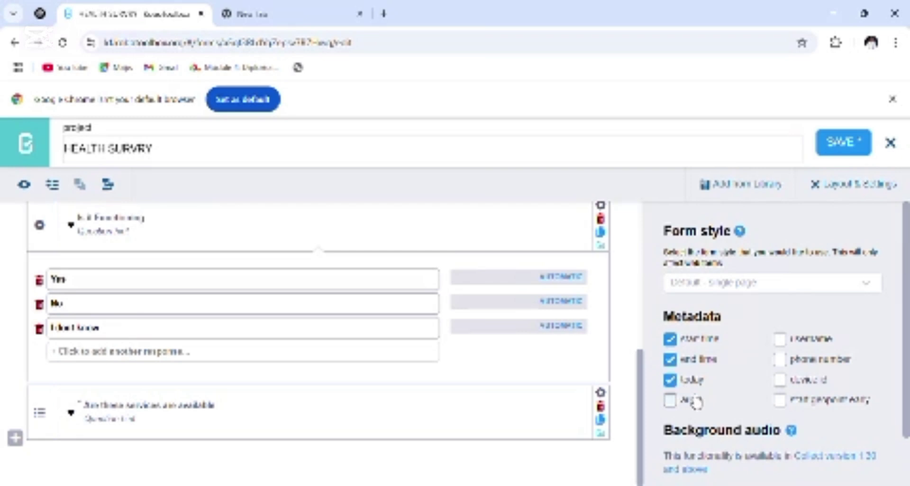
click(670, 400)
click(670, 401)
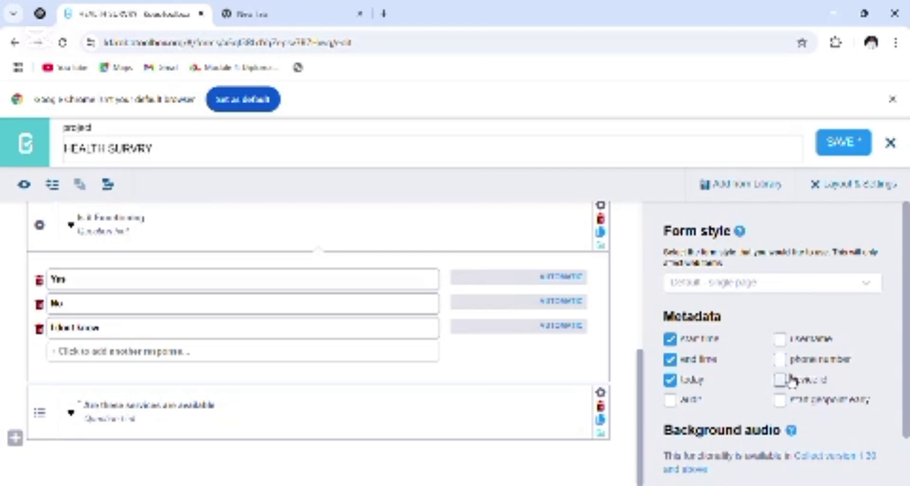
click(781, 385)
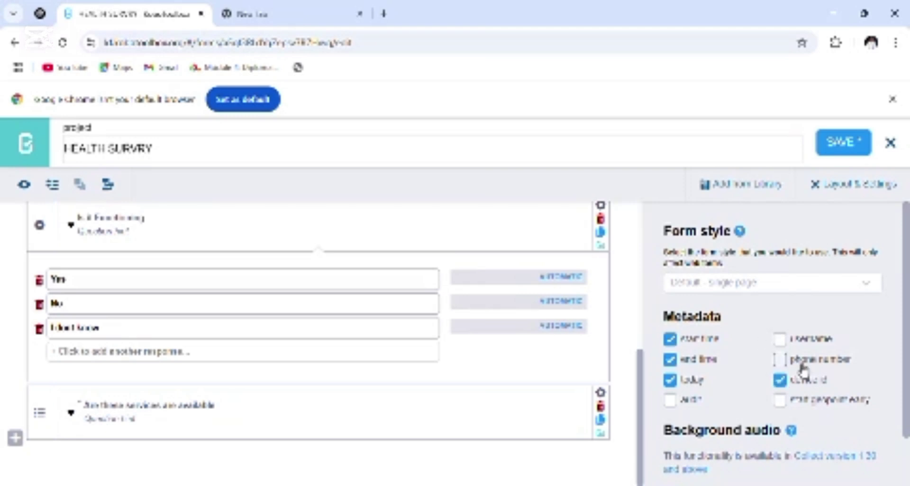
click(782, 361)
- Enable background audio recording for the survey in the form's layout settings
scroll(908, 434, down, 2)
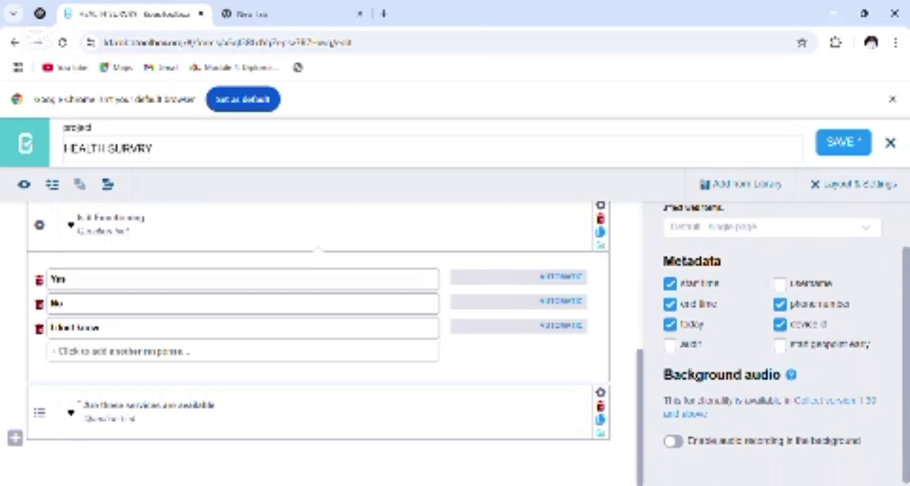
click(685, 441)
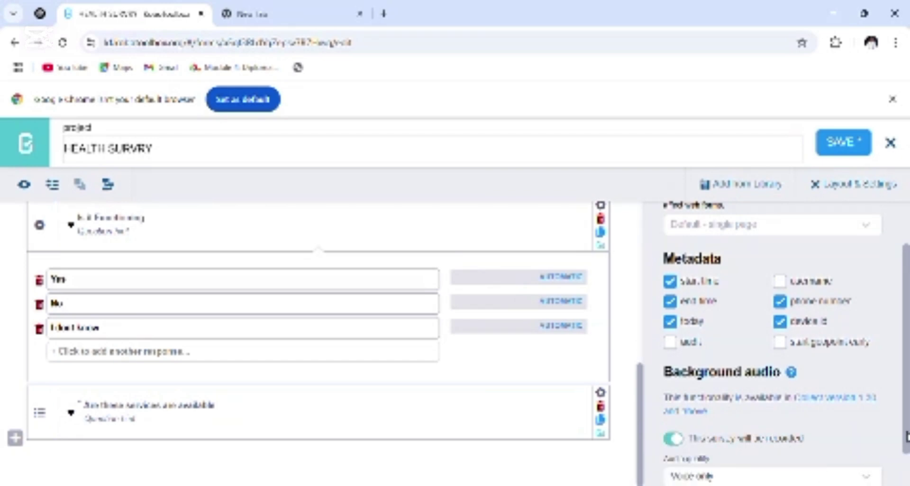
scroll(907, 436, down, 1)
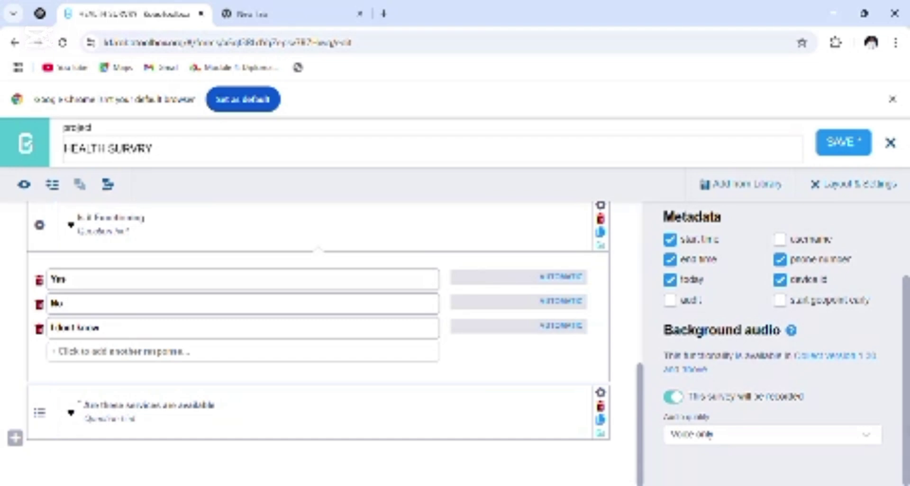
mouse_move(903, 398)
mouse_down()
mouse_move(906, 307)
mouse_move(908, 408)
mouse_up()
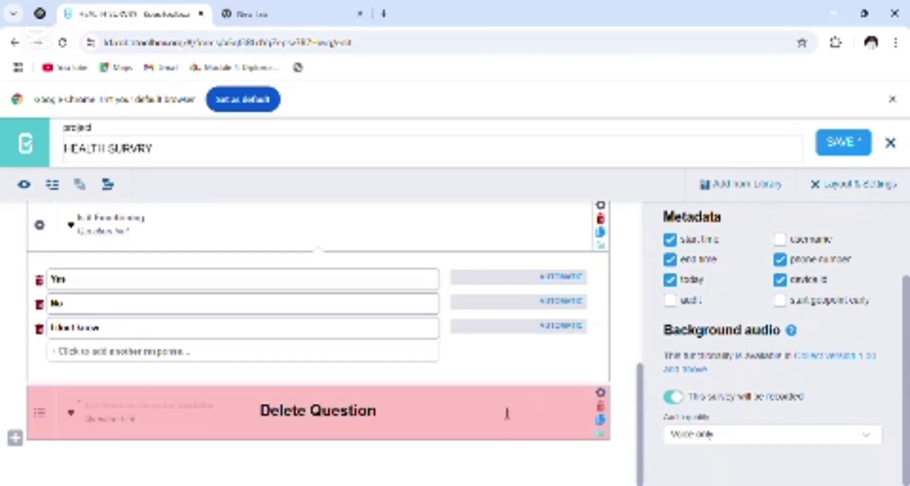
- Add a Point question with the default label after the services question to capture the respondent's location
click(15, 438)
click(534, 473)
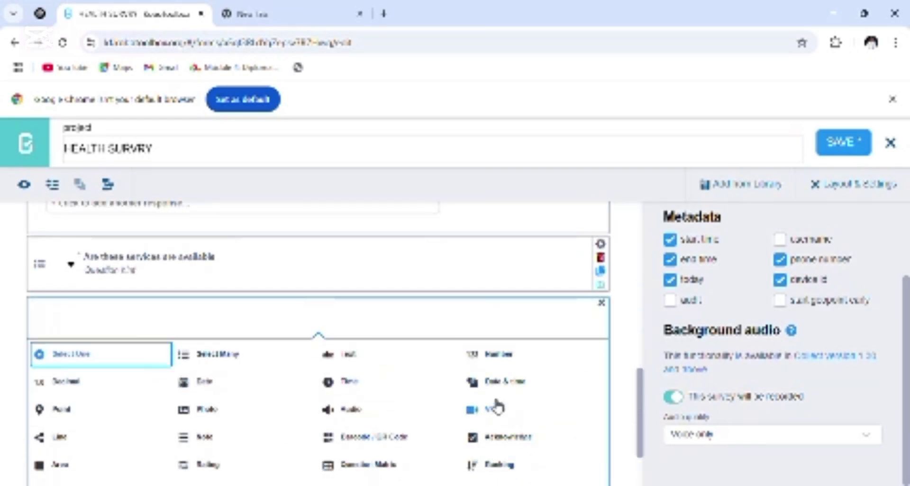
click(61, 411)
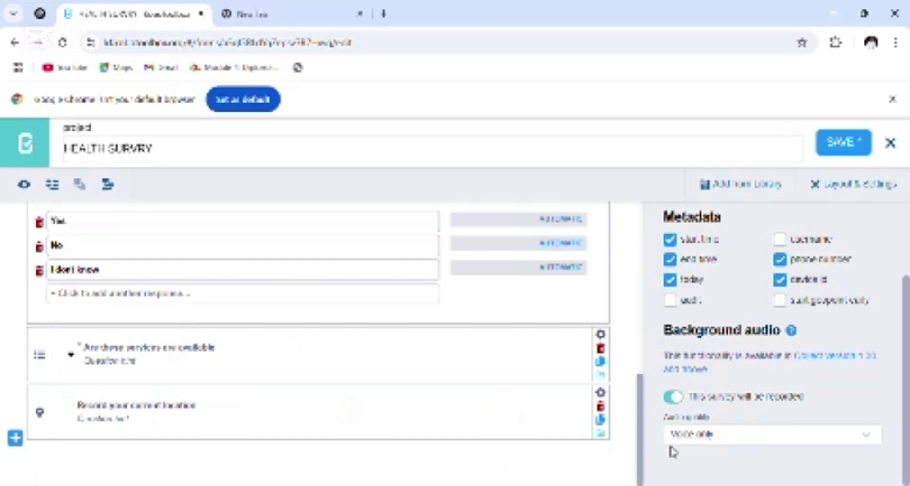
- Make a response to the current location question mandatory
click(603, 398)
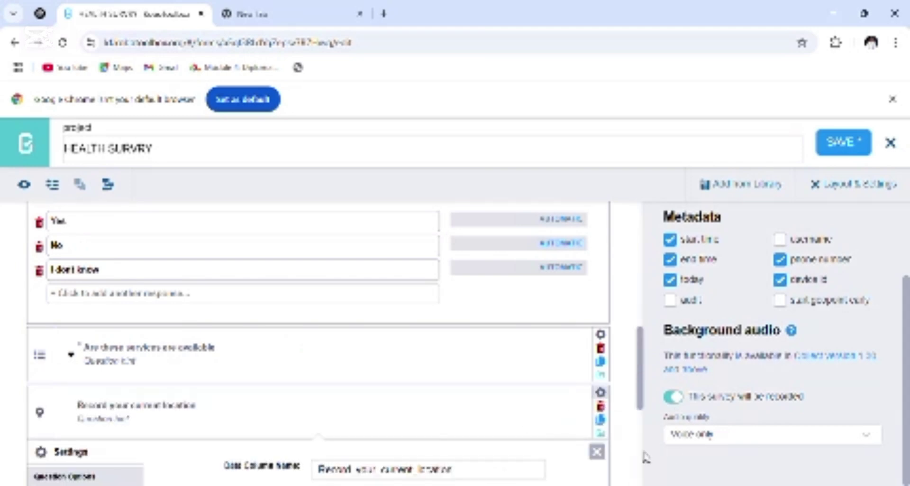
scroll(607, 422, down, 5)
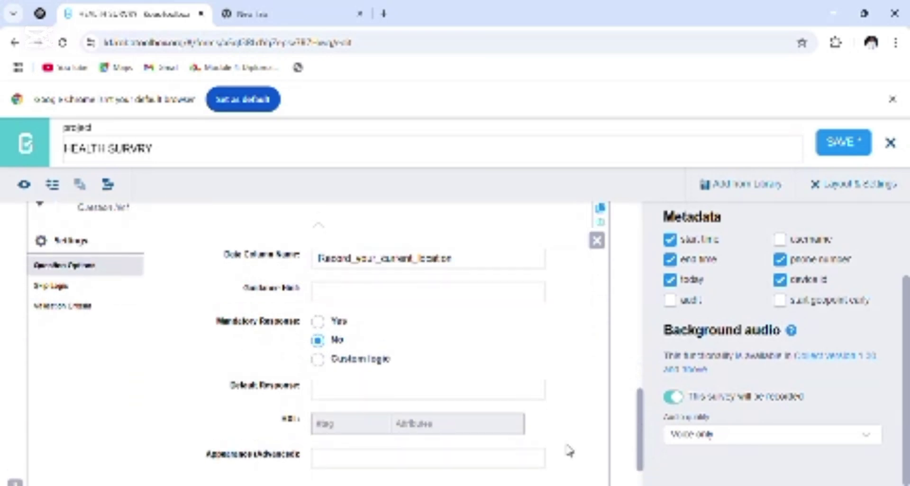
scroll(512, 441, up, 5)
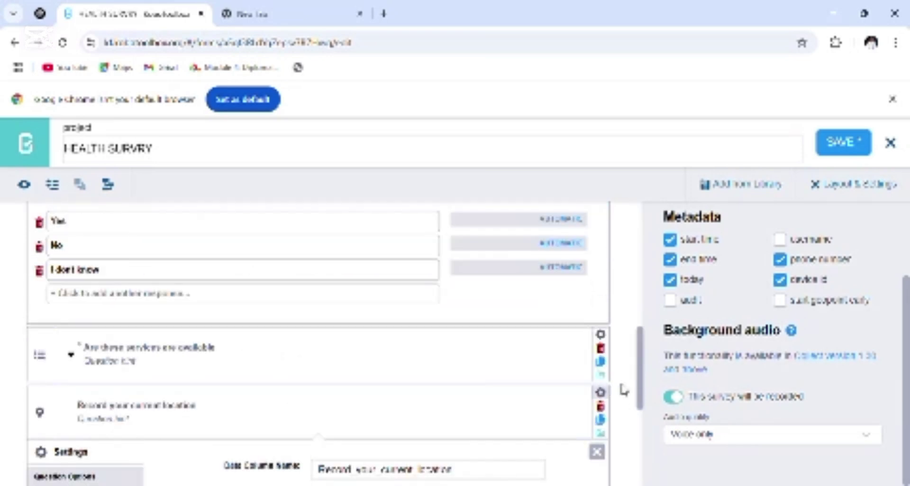
drag(640, 396, 649, 474)
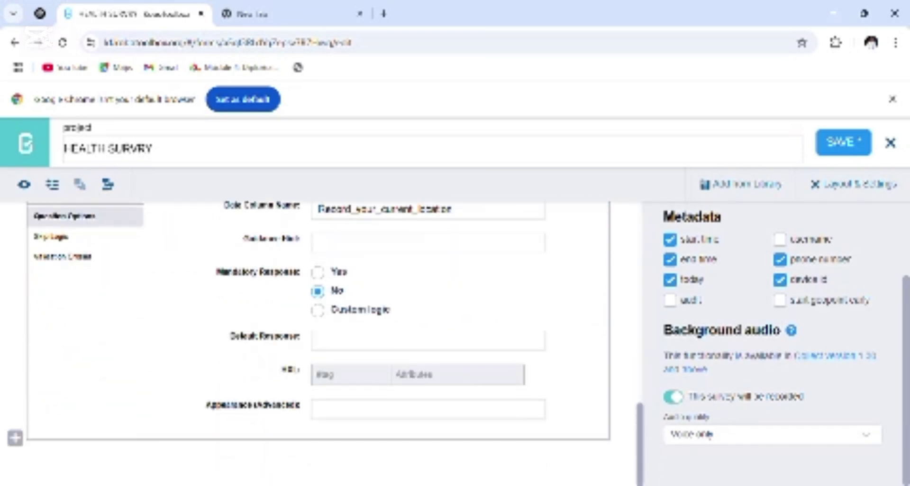
click(317, 271)
- Add a Date & time question with the default label at the end of the form
click(15, 436)
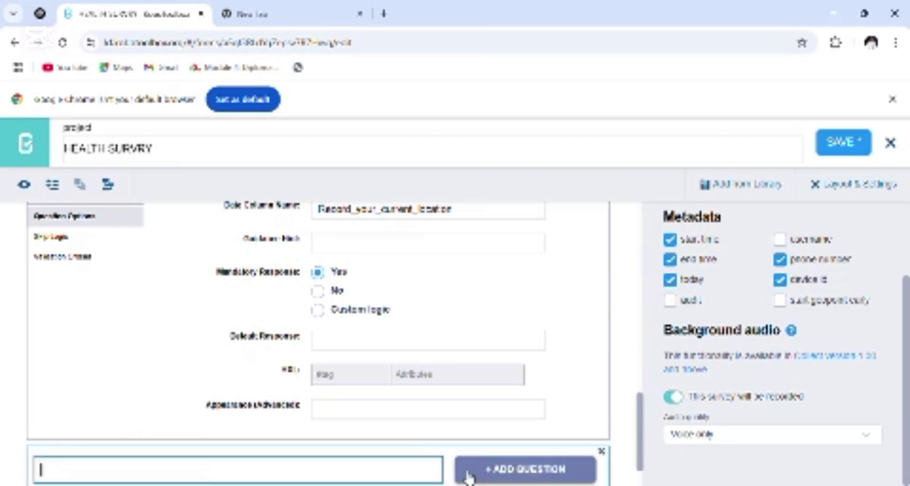
click(525, 471)
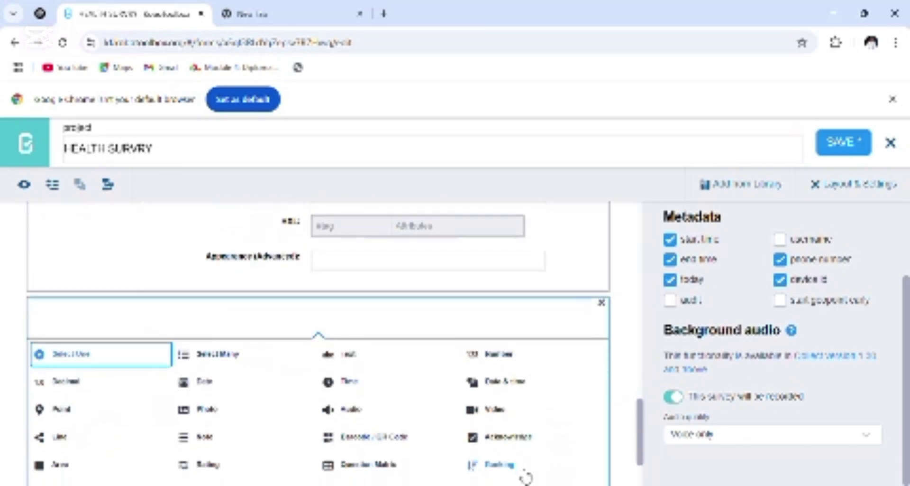
click(506, 385)
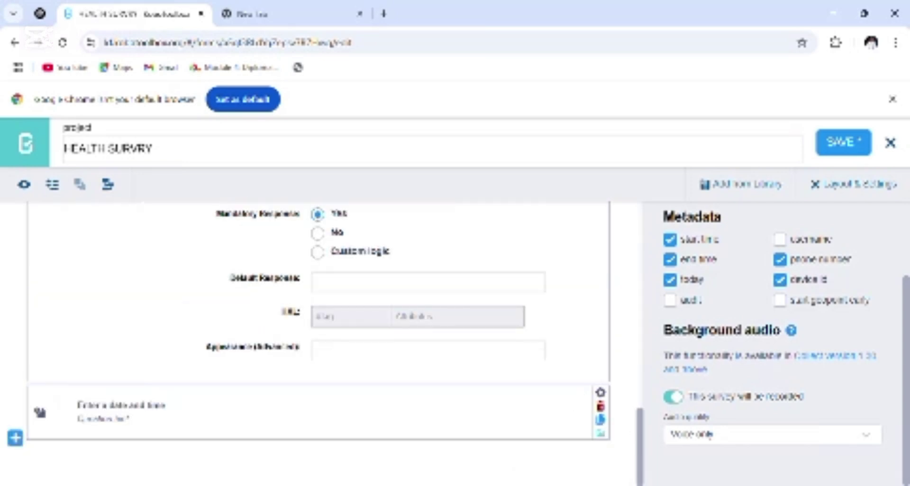
click(21, 442)
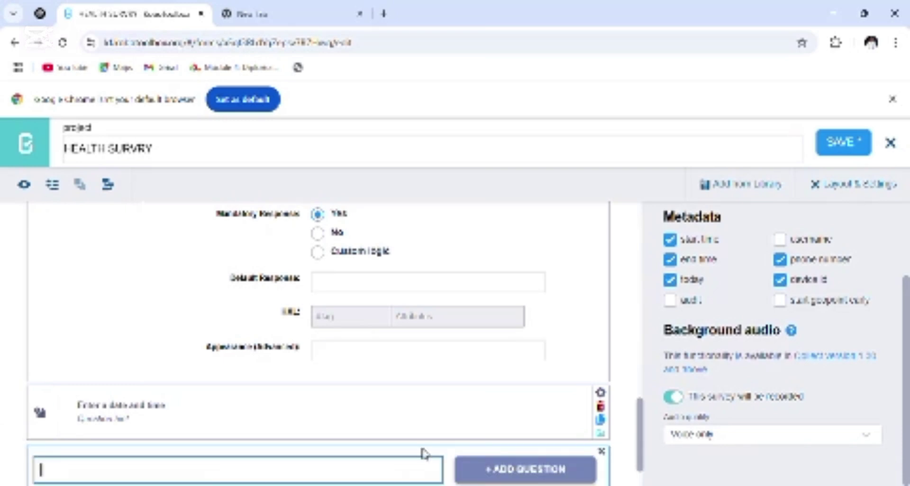
click(532, 473)
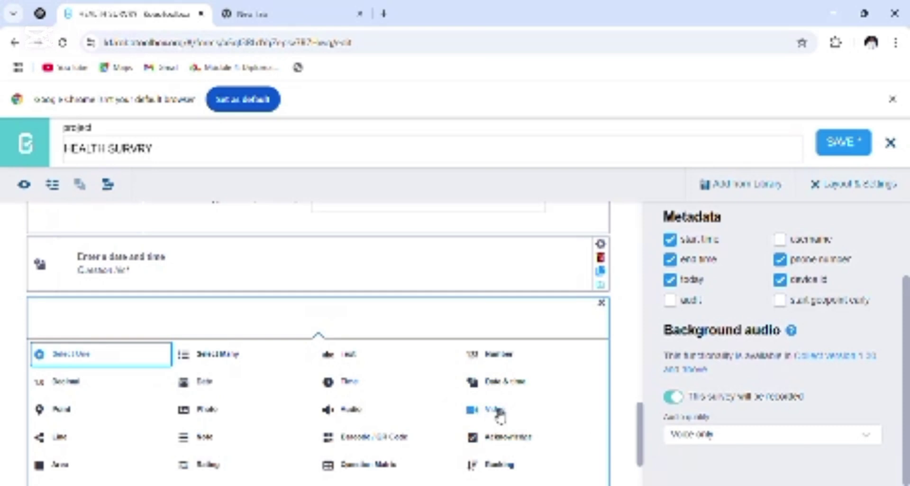
drag(641, 446, 641, 469)
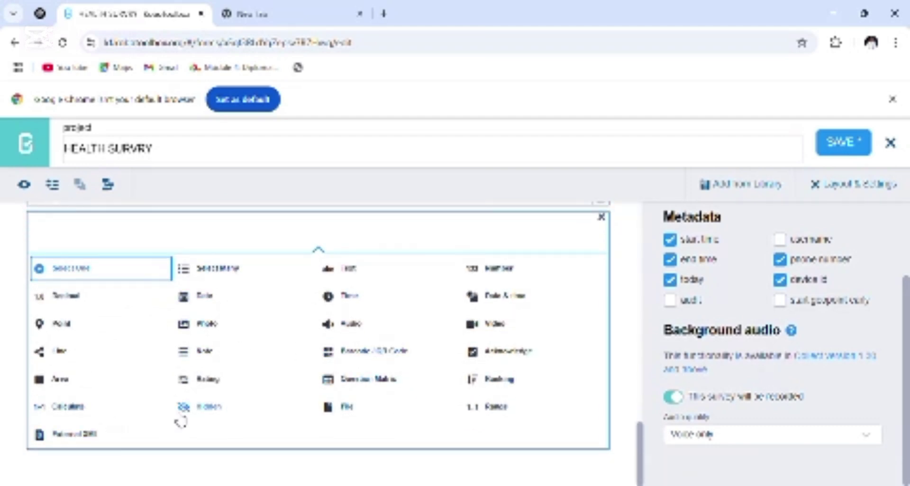
click(604, 217)
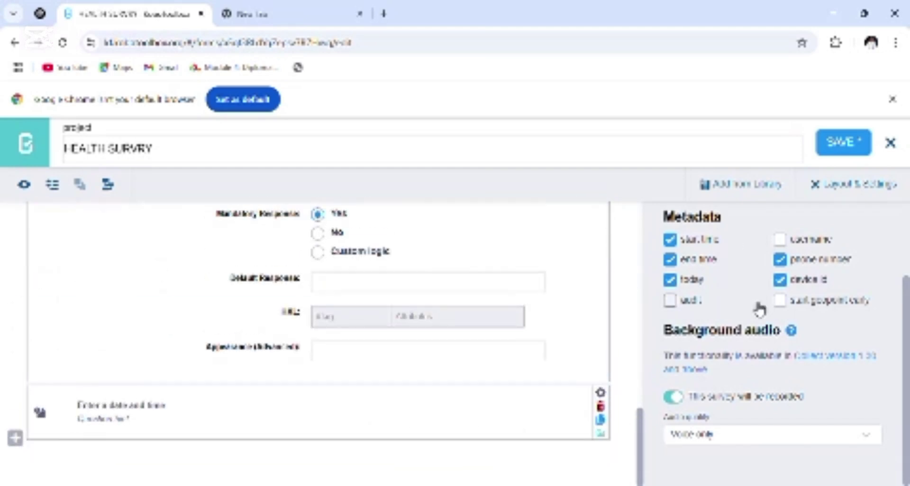
- Close the location question's settings, then open the form preview to review the survey and close it
drag(636, 436, 644, 358)
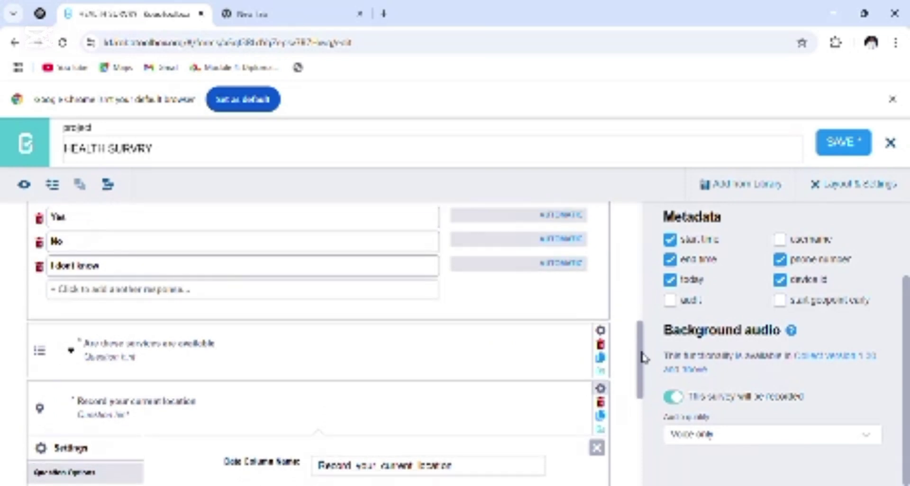
click(597, 447)
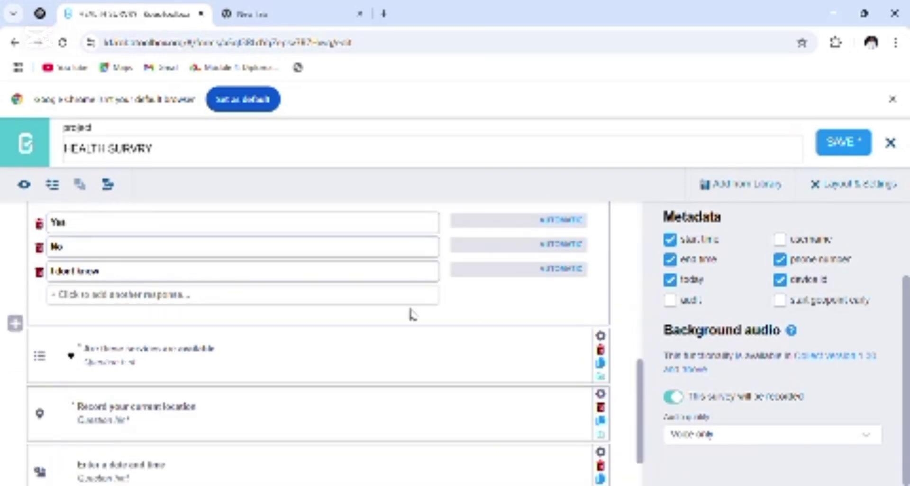
click(25, 186)
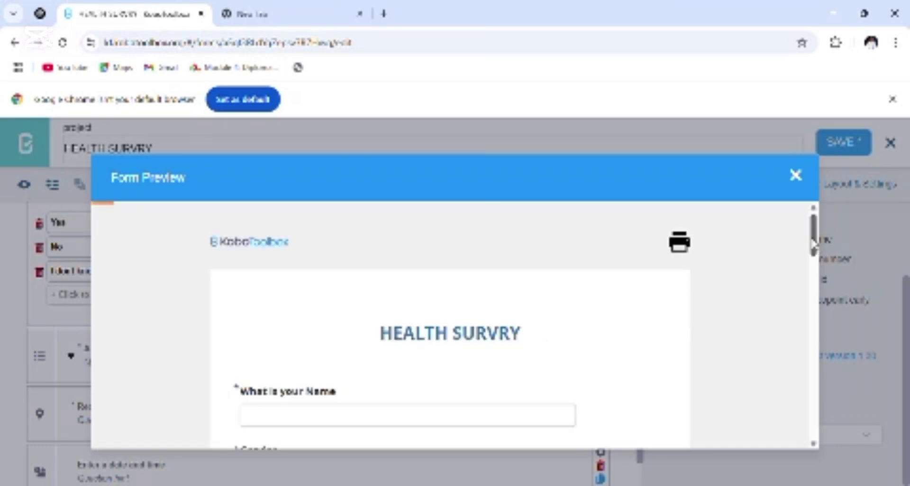
mouse_move(813, 243)
mouse_down()
mouse_move(813, 418)
mouse_move(797, 392)
mouse_move(797, 409)
mouse_move(778, 371)
mouse_move(778, 413)
mouse_move(795, 313)
mouse_move(790, 227)
mouse_up()
click(795, 175)
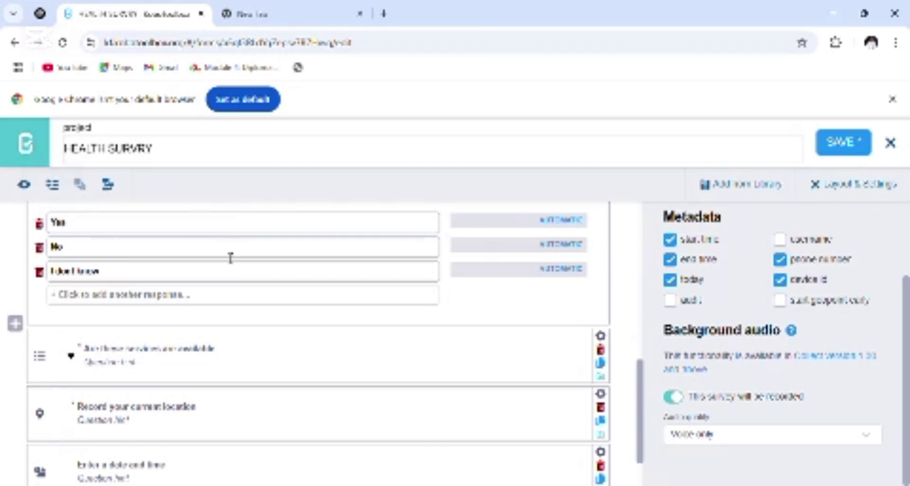
- Save the HEALTH SURVRY form and return to the project list
click(840, 141)
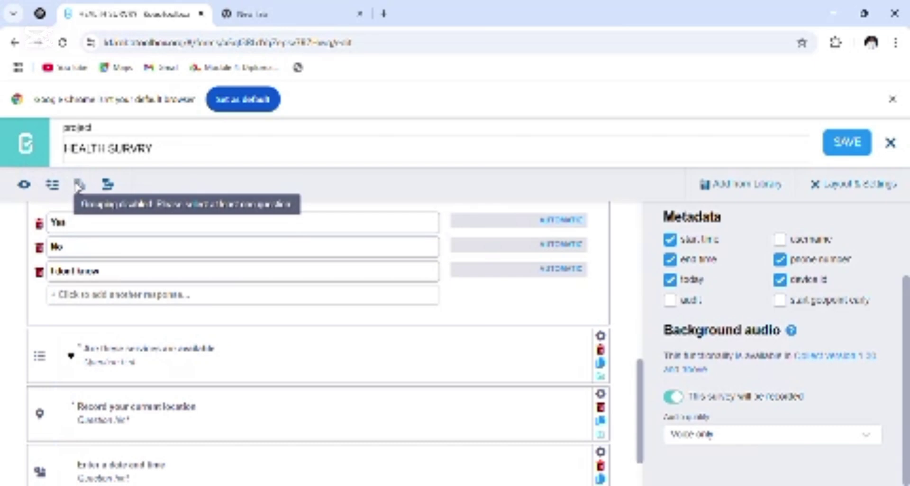
click(24, 142)
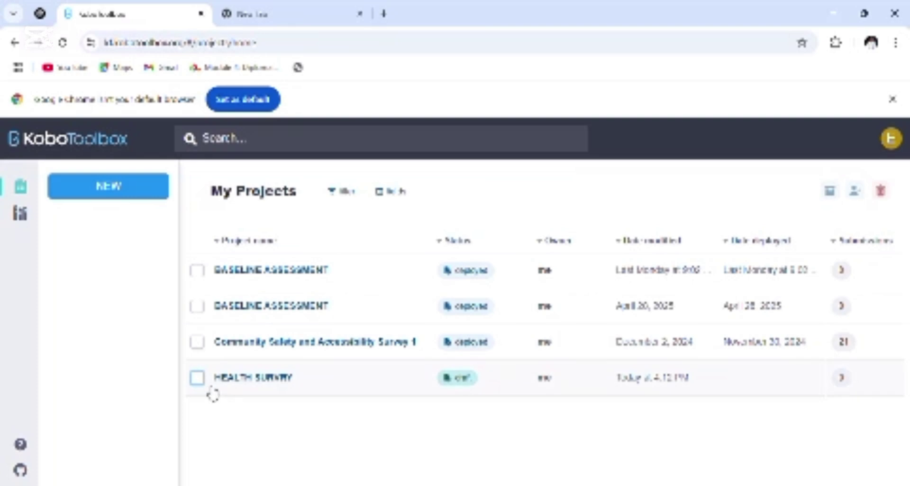
click(201, 383)
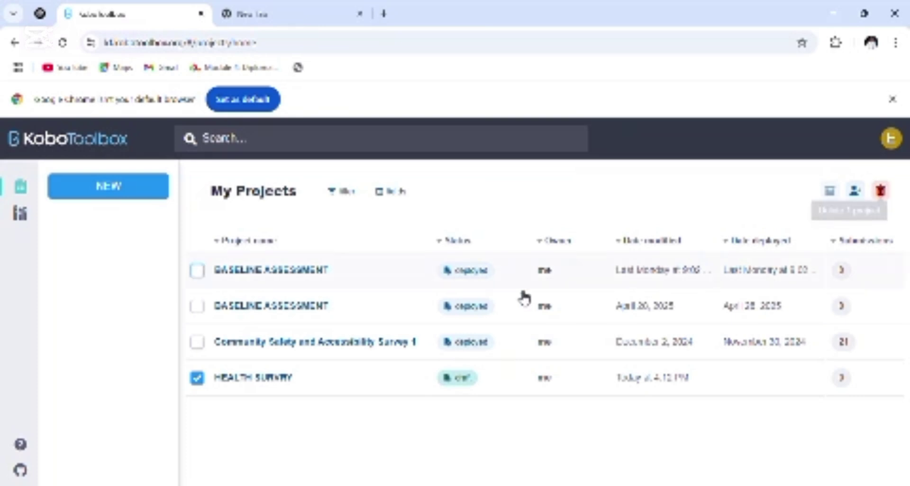
click(199, 341)
click(199, 306)
click(197, 269)
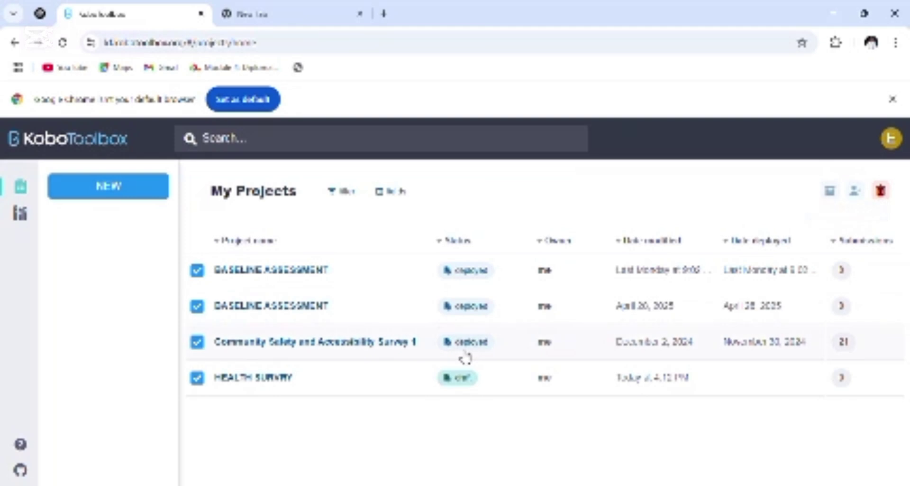
click(201, 378)
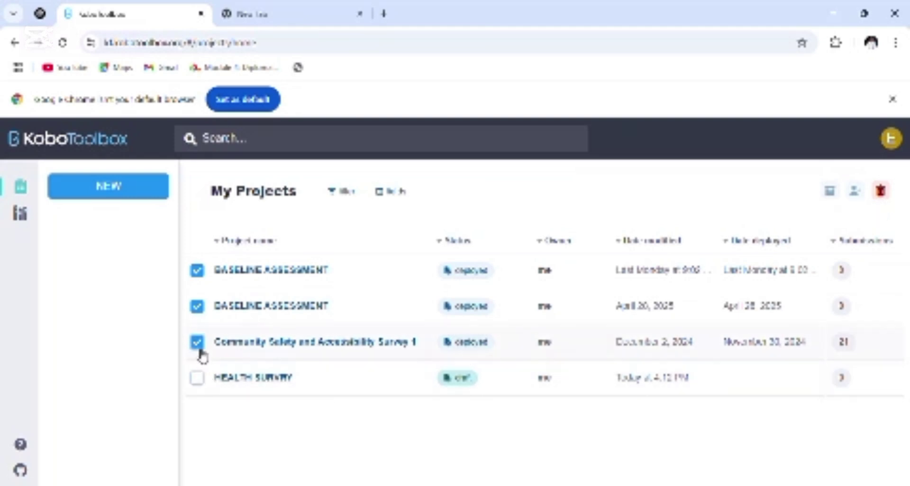
click(198, 307)
click(198, 342)
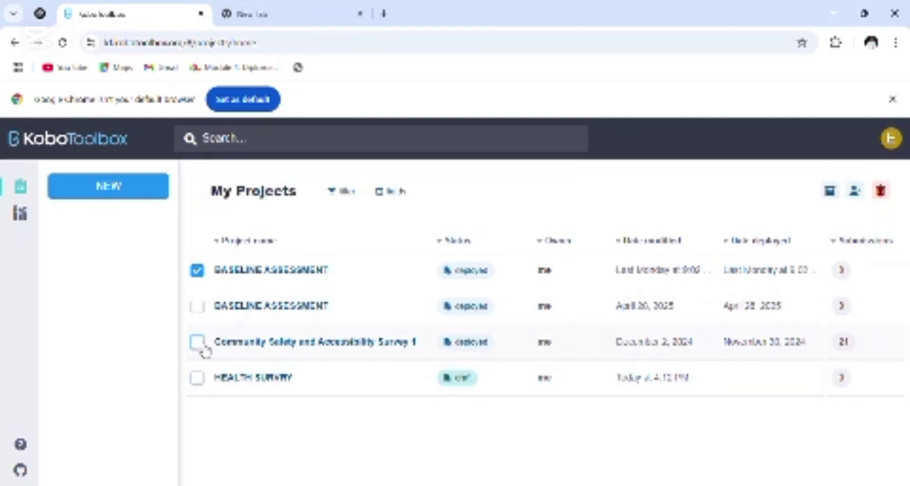
click(198, 275)
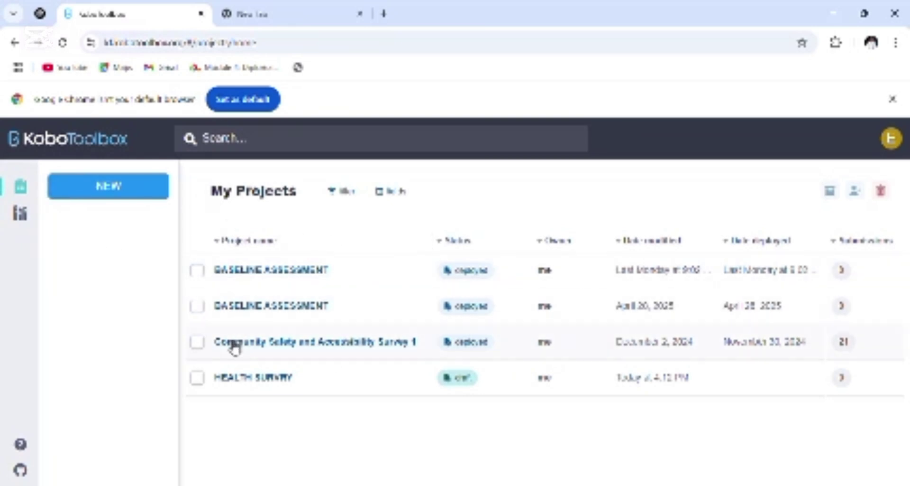
- Open the HEALTH SURVRY project from the list of draft projects
click(308, 379)
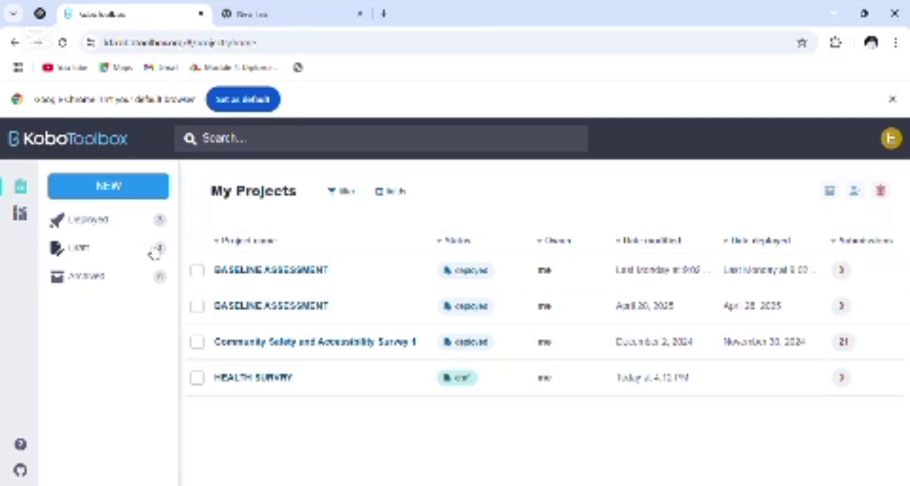
click(80, 249)
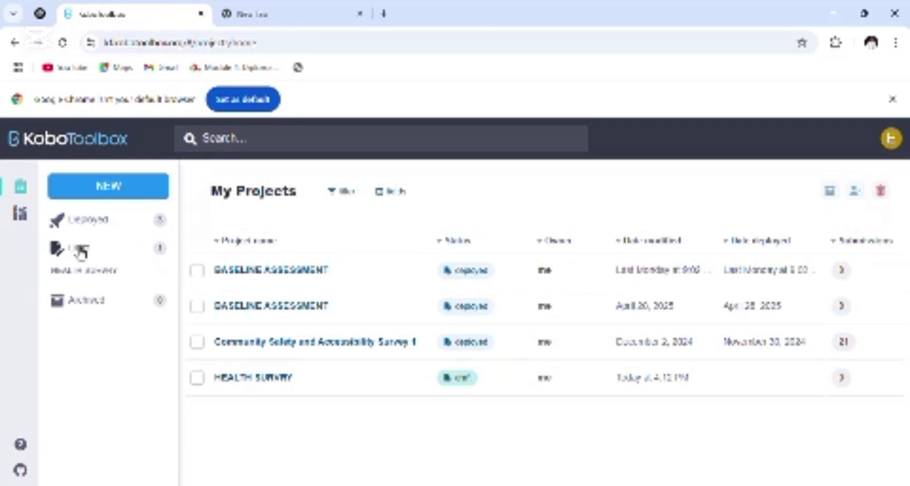
click(87, 272)
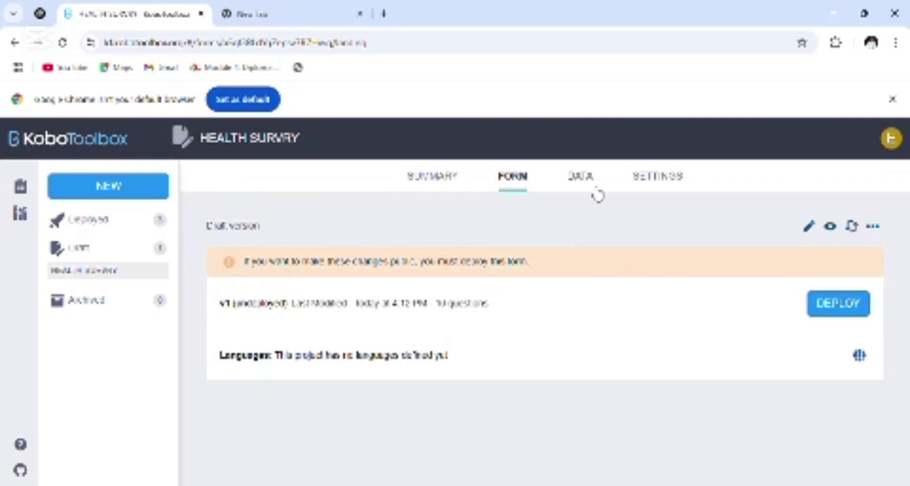
- Check the project's data and summary pages, then deploy the draft version of the form
click(580, 178)
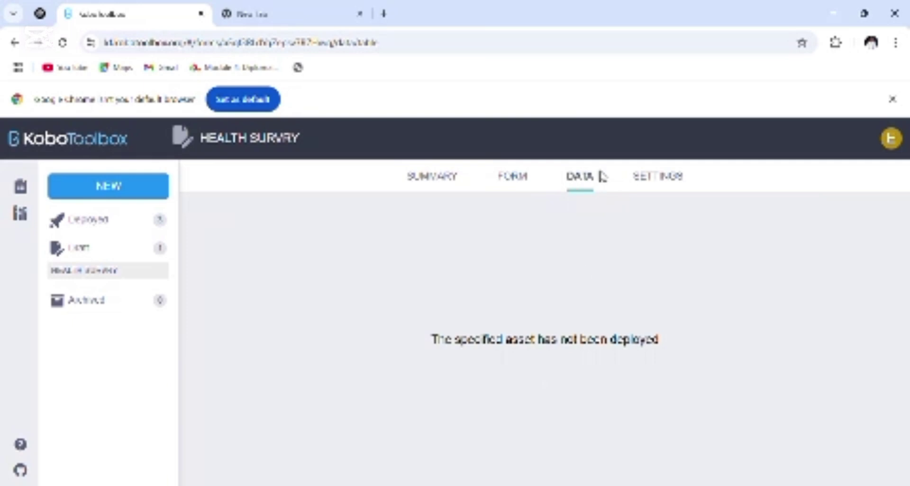
click(516, 178)
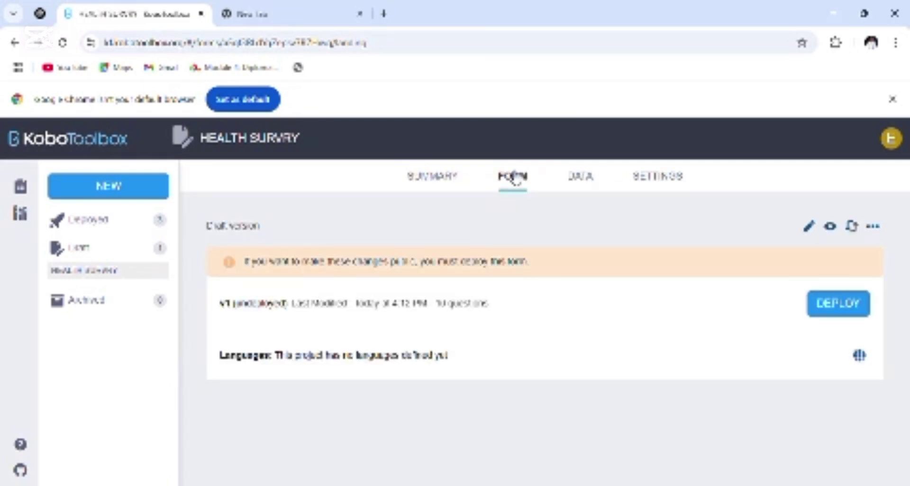
click(433, 178)
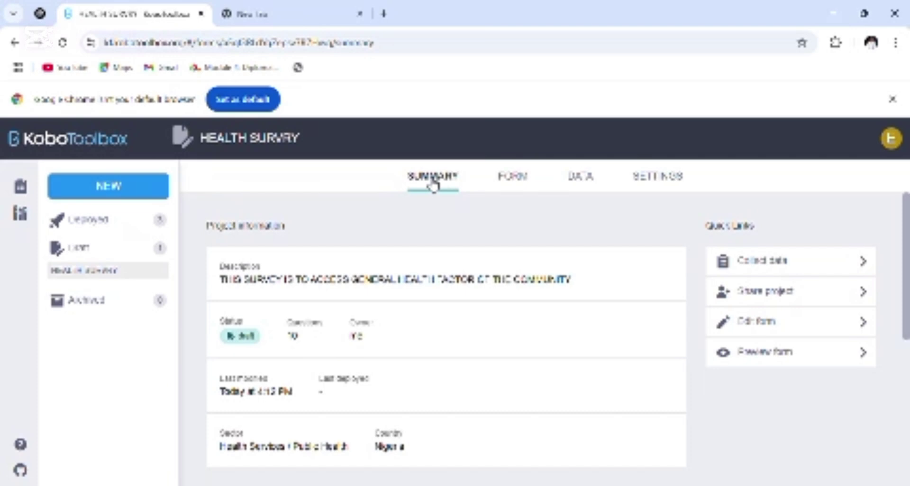
click(528, 179)
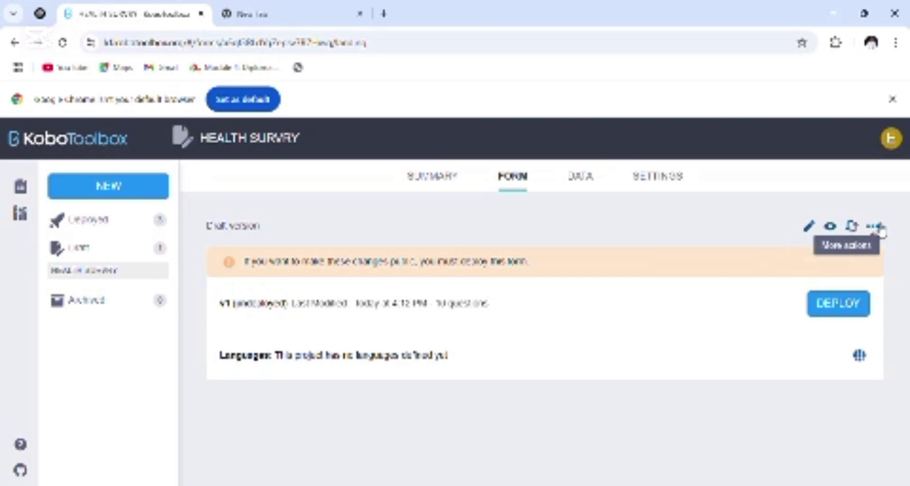
click(847, 310)
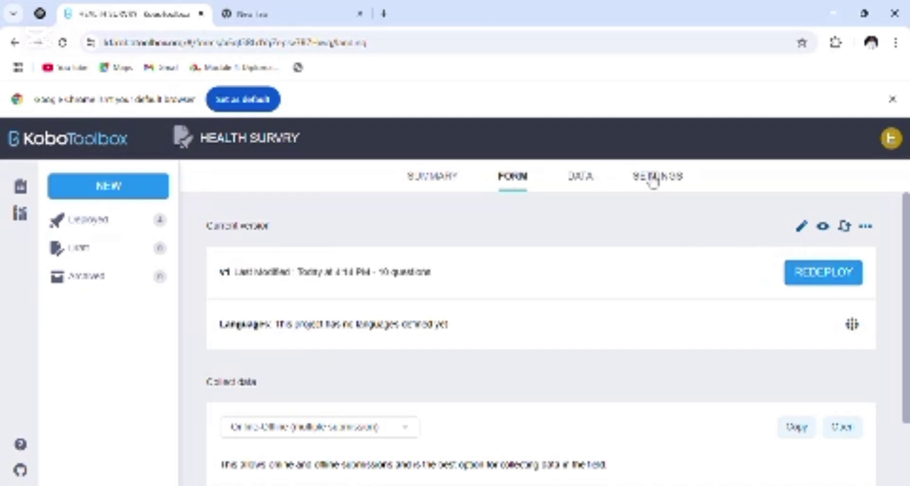
- Choose Android application as the data collection method and read its KoboCollect setup instructions
scroll(871, 347, down, 2)
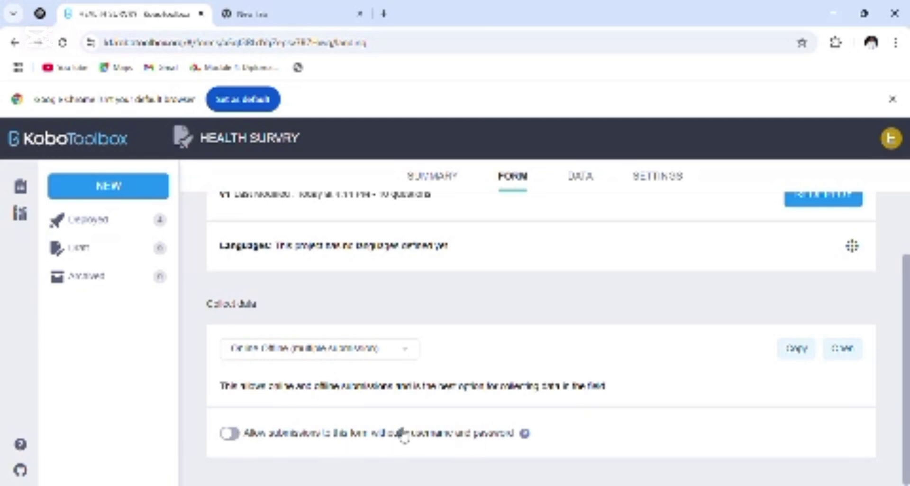
click(408, 352)
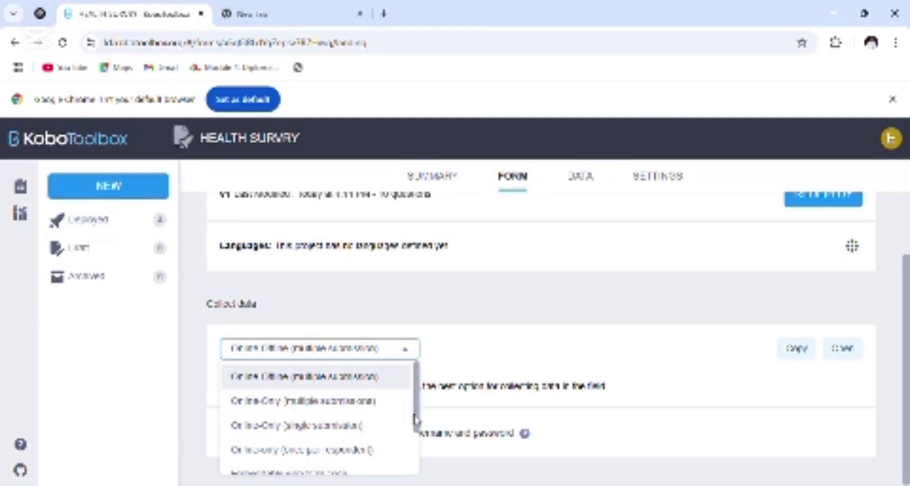
drag(416, 421, 421, 469)
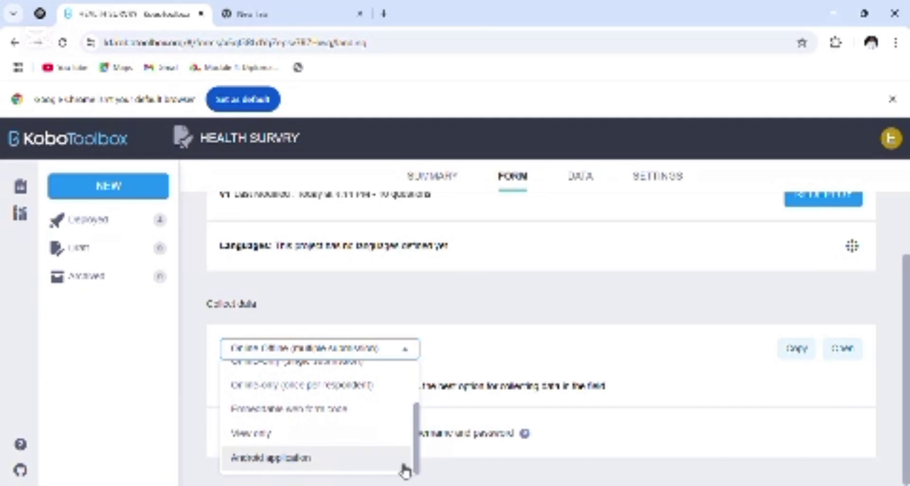
click(315, 459)
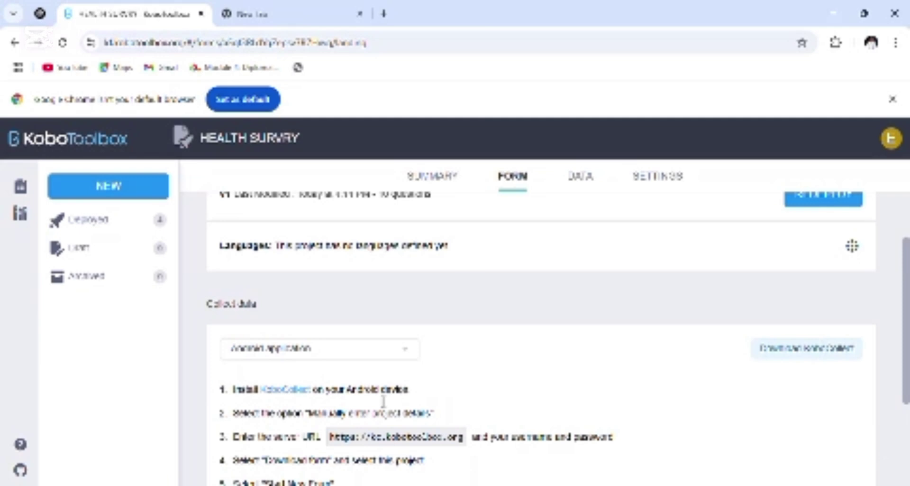
scroll(905, 430, down, 2)
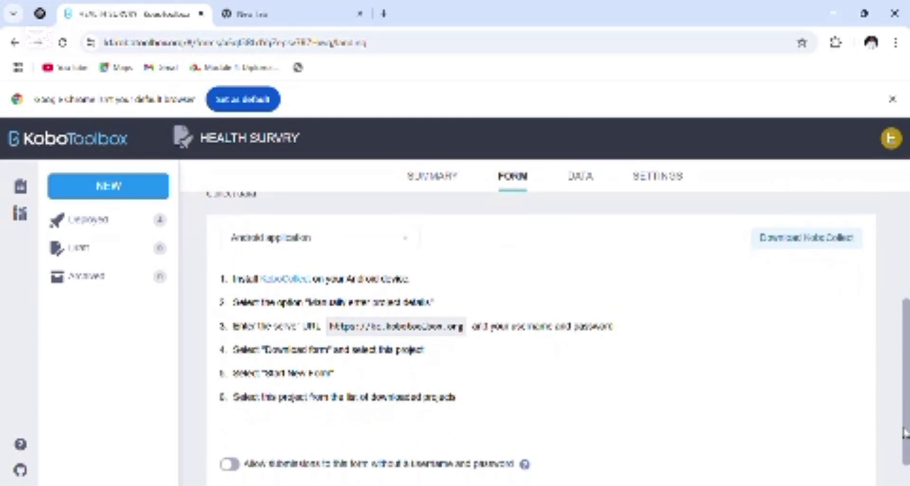
drag(906, 433, 904, 453)
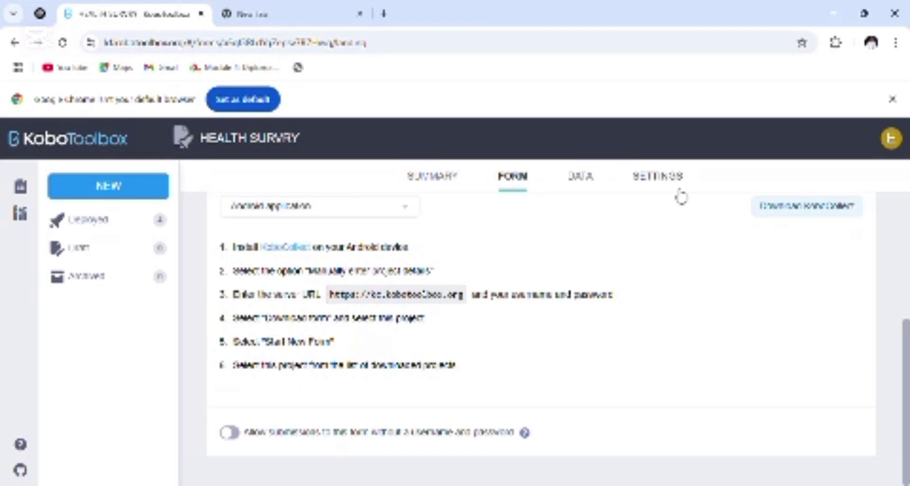
- Look over the project's settings and data pages, then copy the Online-Offline (multiple submission) form link
click(650, 179)
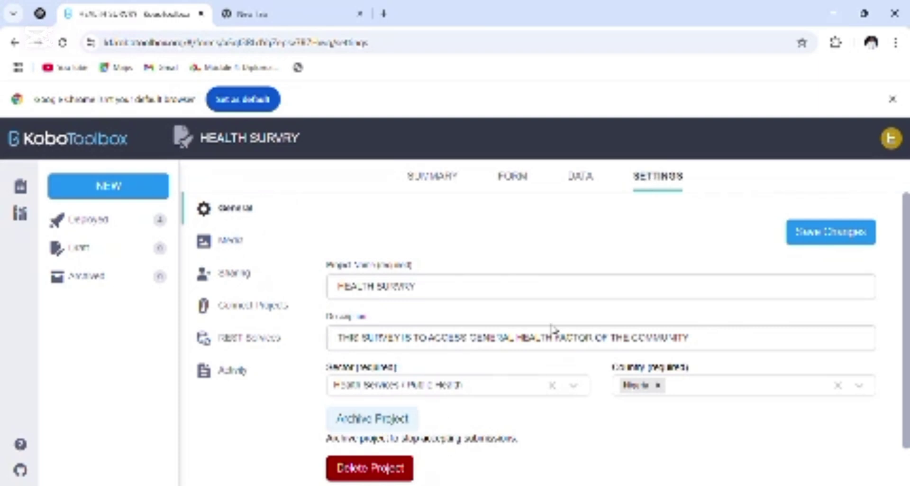
click(581, 178)
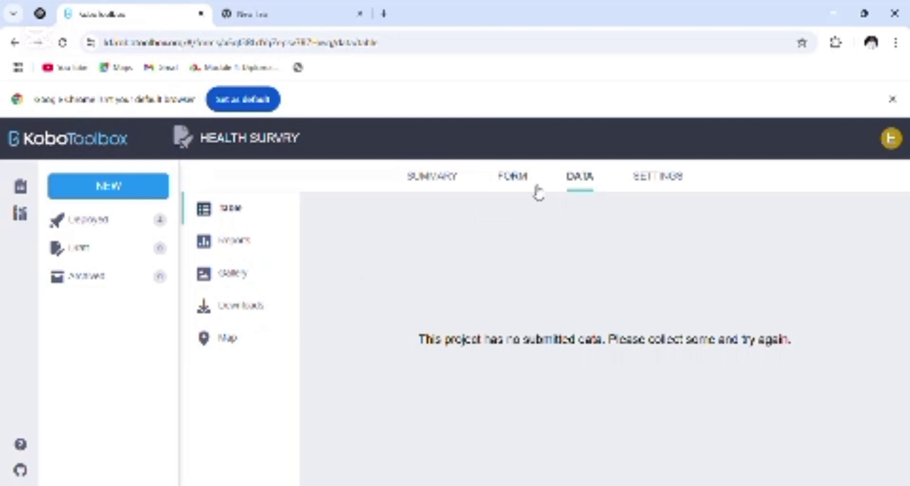
click(523, 179)
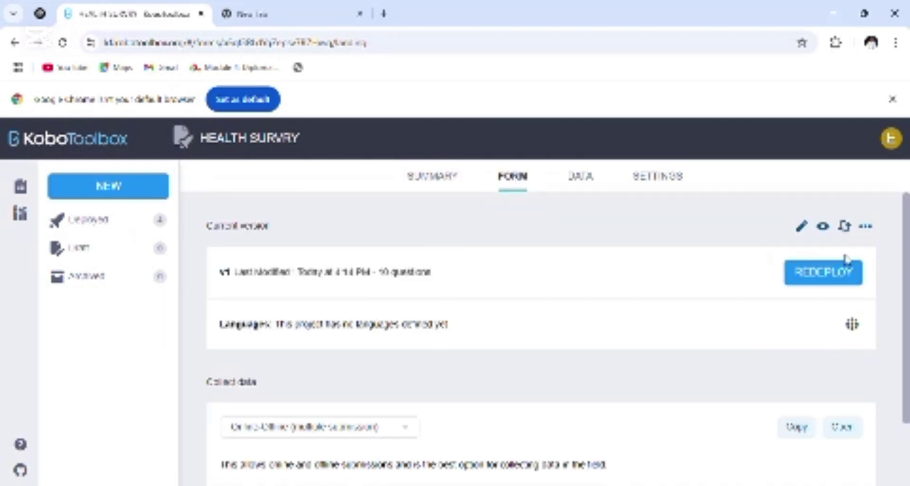
click(865, 226)
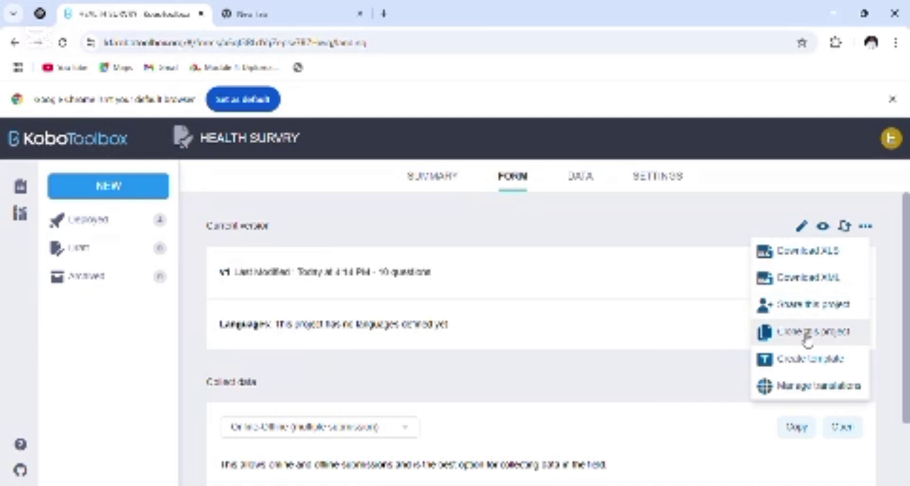
click(797, 427)
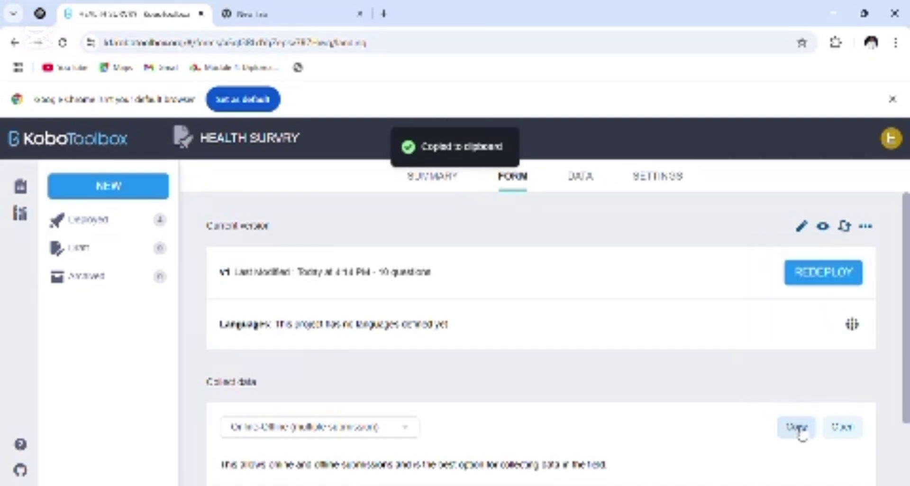
- Try to open the project's sharing permissions from the form's additional actions
click(867, 227)
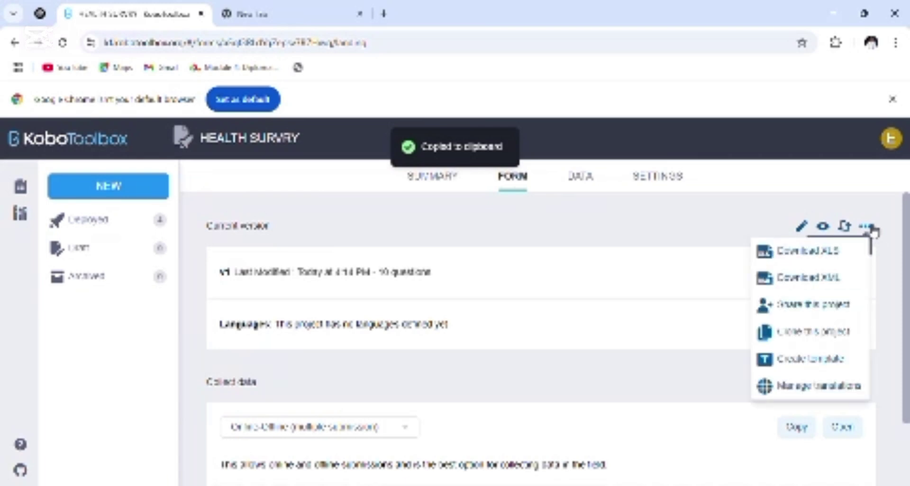
click(831, 306)
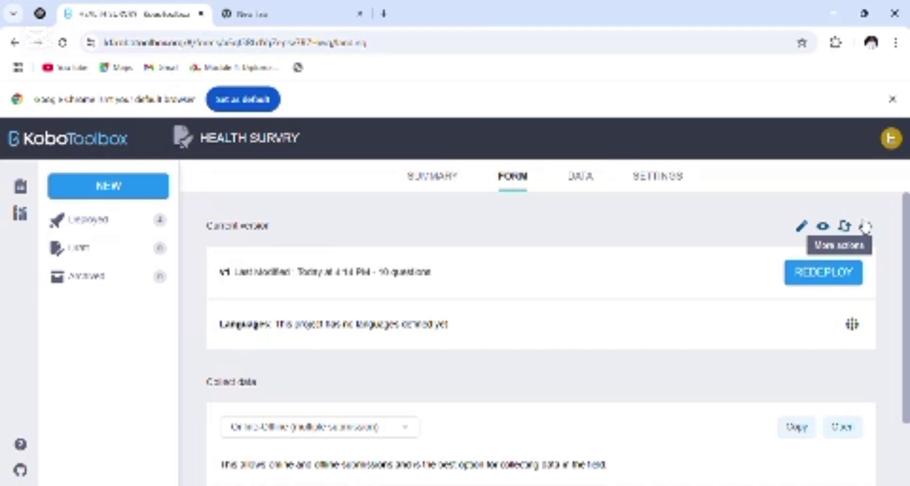
click(866, 227)
click(812, 307)
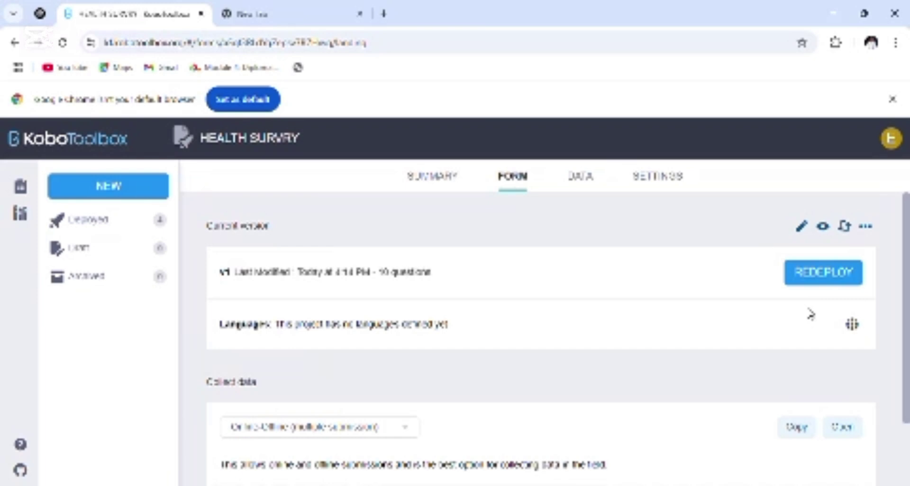
- Open the deployed survey's web form to view it, then return to the project and list the deployed projects
click(850, 428)
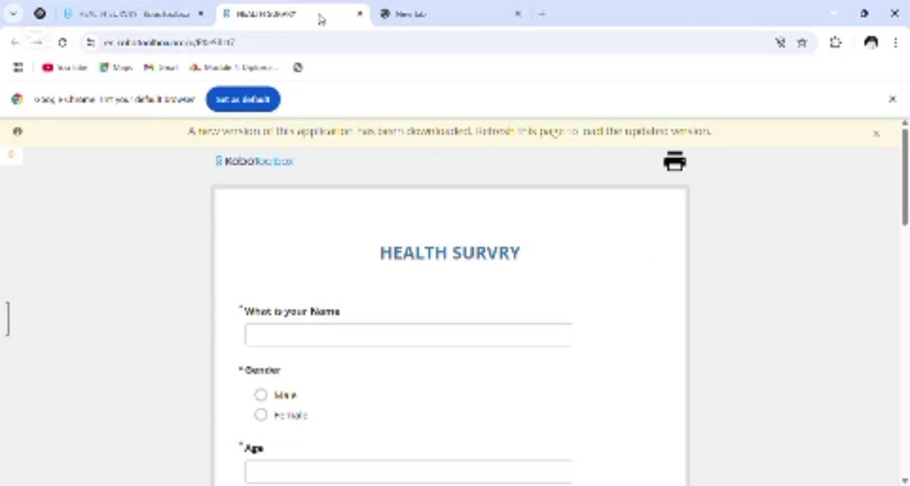
click(118, 15)
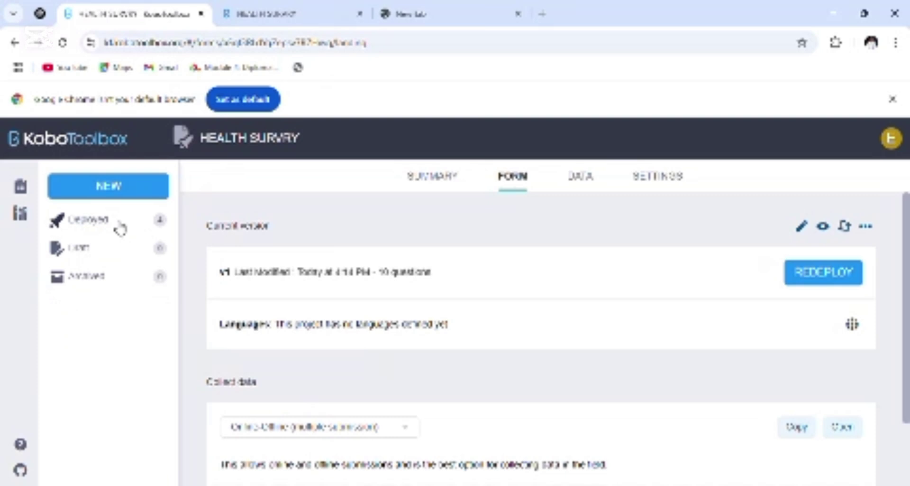
click(167, 224)
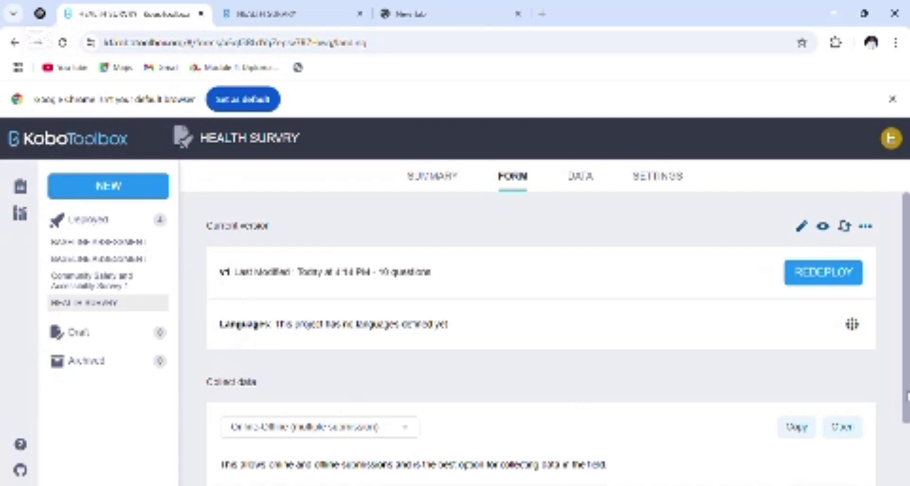
scroll(906, 411, down, 1)
scroll(906, 411, down, 2)
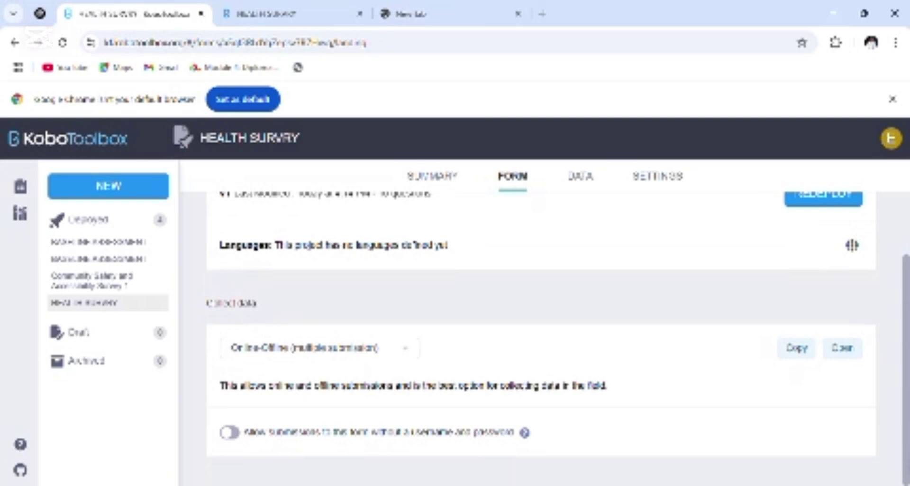
scroll(906, 390, up, 3)
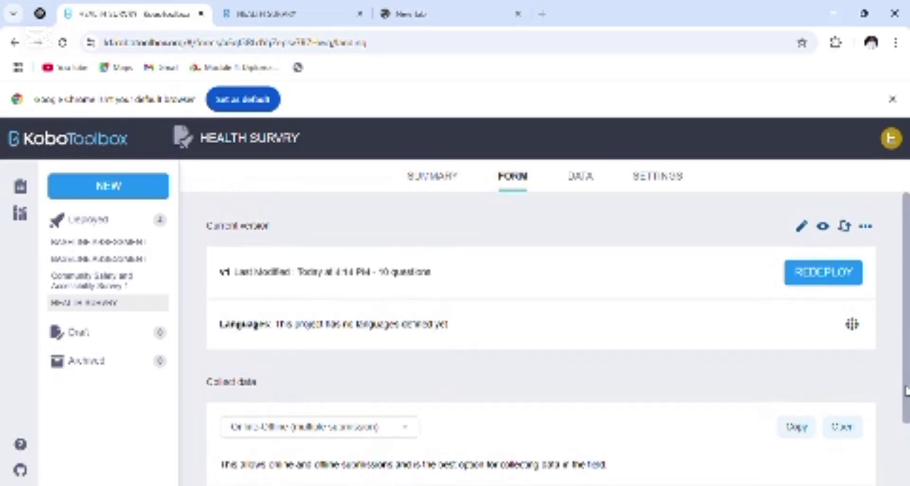
- Open the sharing permissions from the project summary and allow anyone with the link to view the form
click(449, 176)
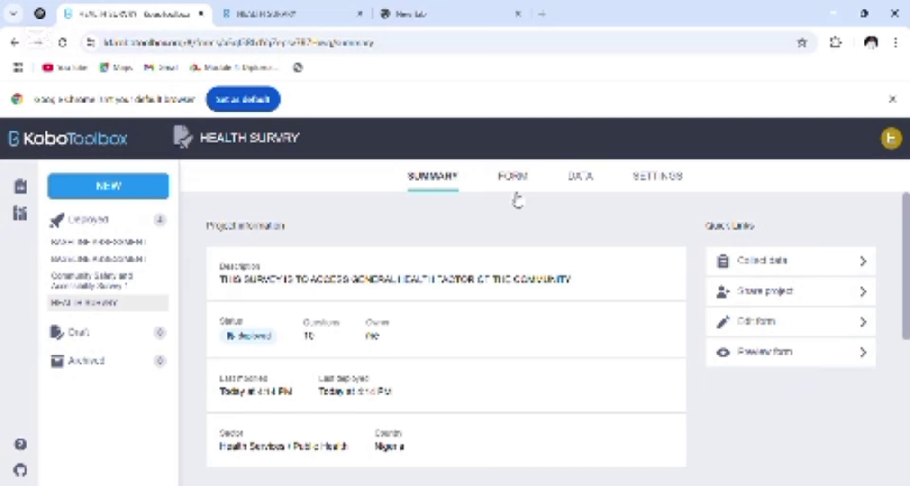
click(799, 293)
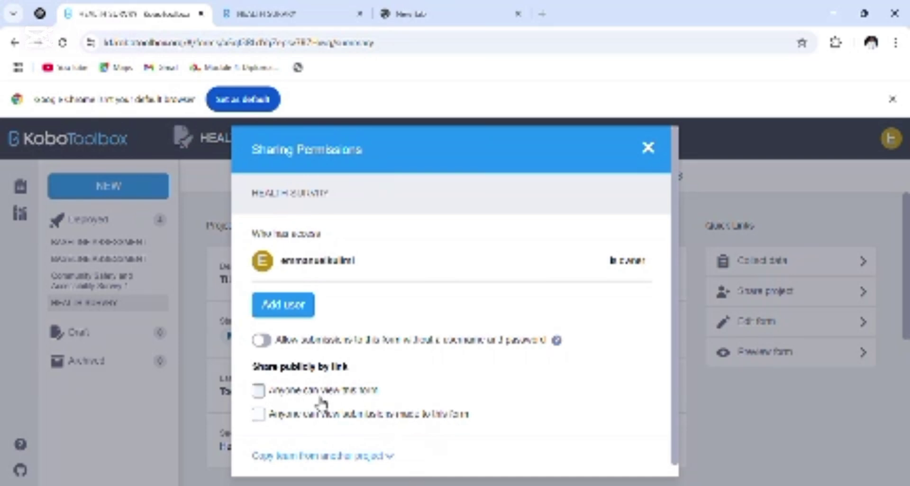
click(259, 390)
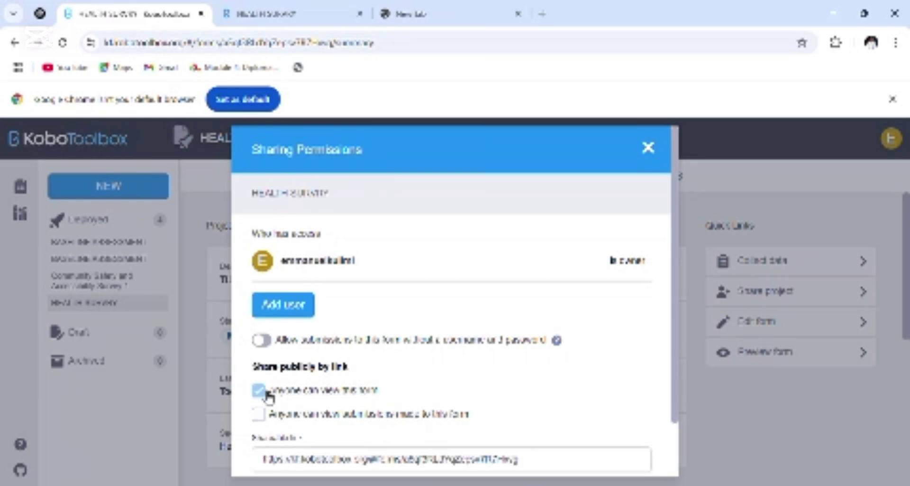
- Review the shareable link and the option to copy a team from another project, then close the sharing permissions
drag(677, 416, 678, 470)
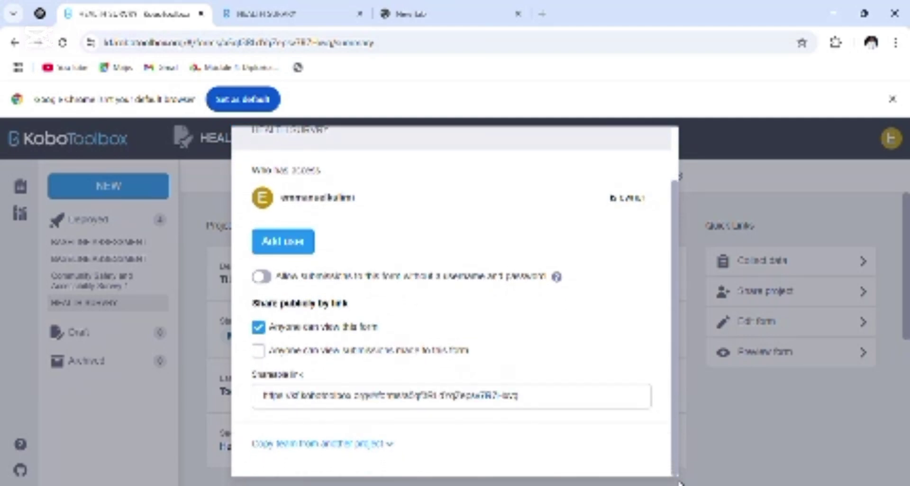
click(528, 402)
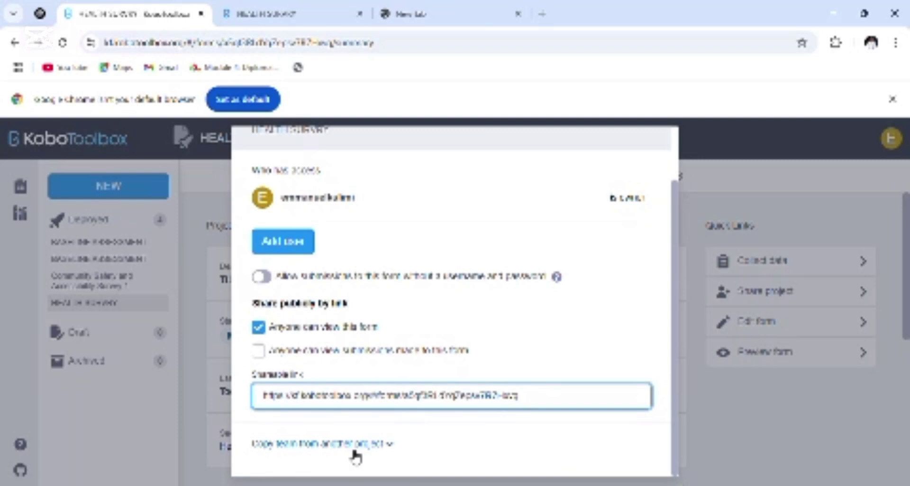
click(391, 446)
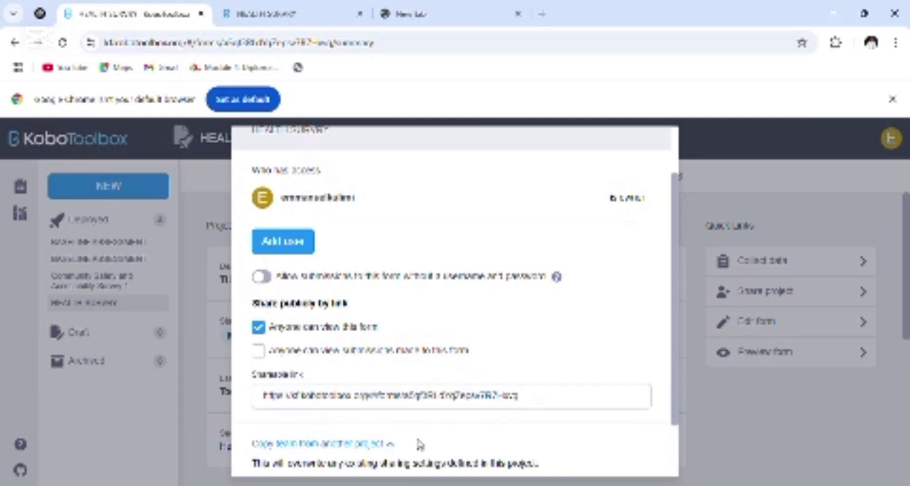
drag(681, 404, 680, 408)
click(681, 408)
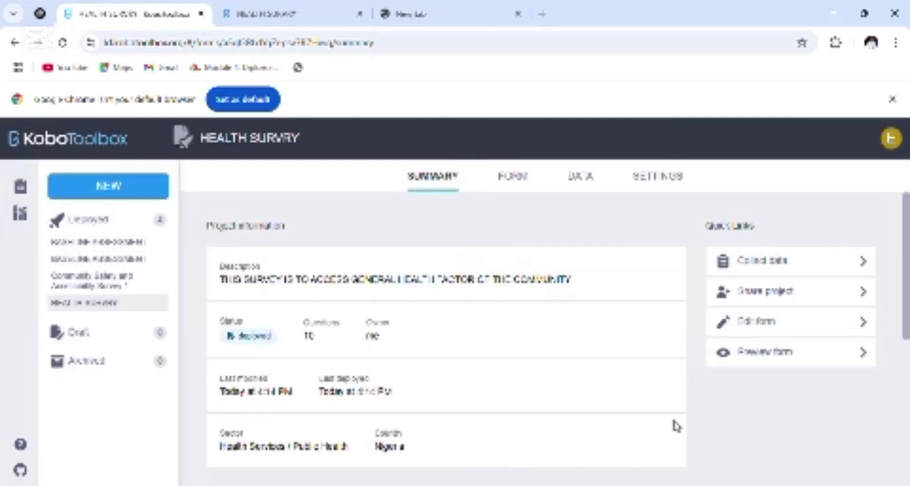
- Preview the HEALTH SURVRY form from the project summary, then close the preview
click(810, 330)
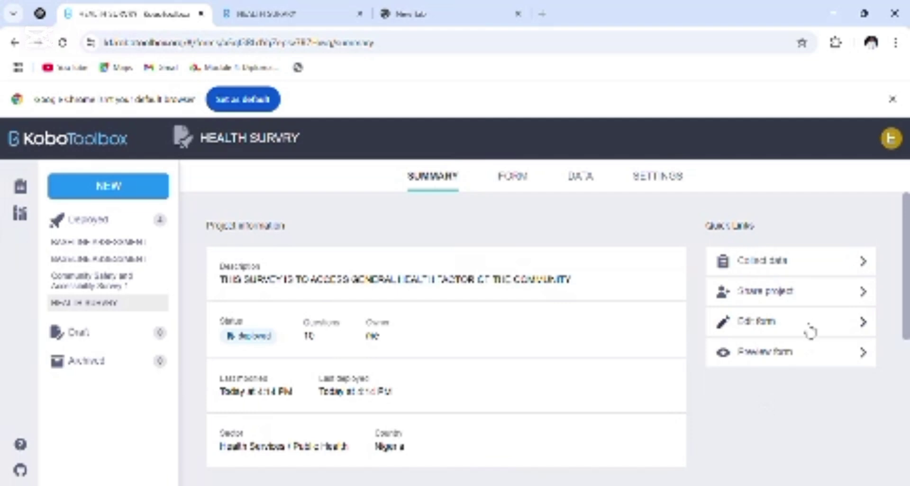
click(778, 360)
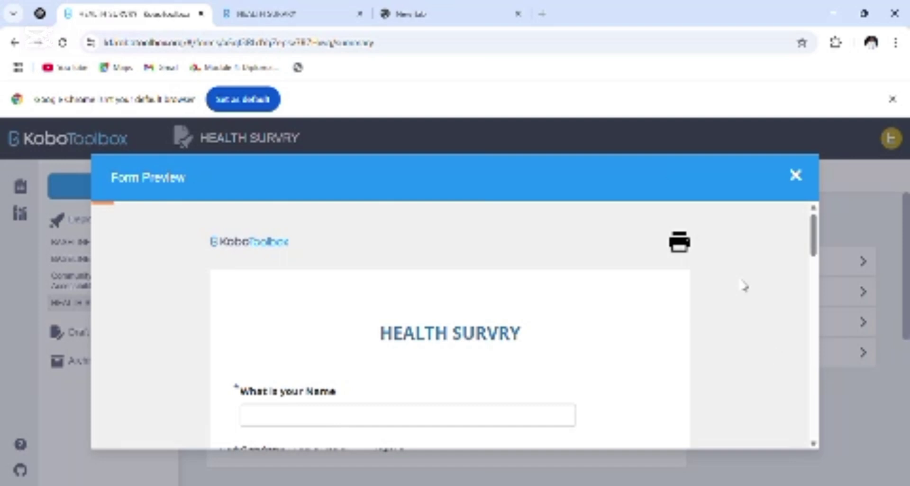
click(795, 176)
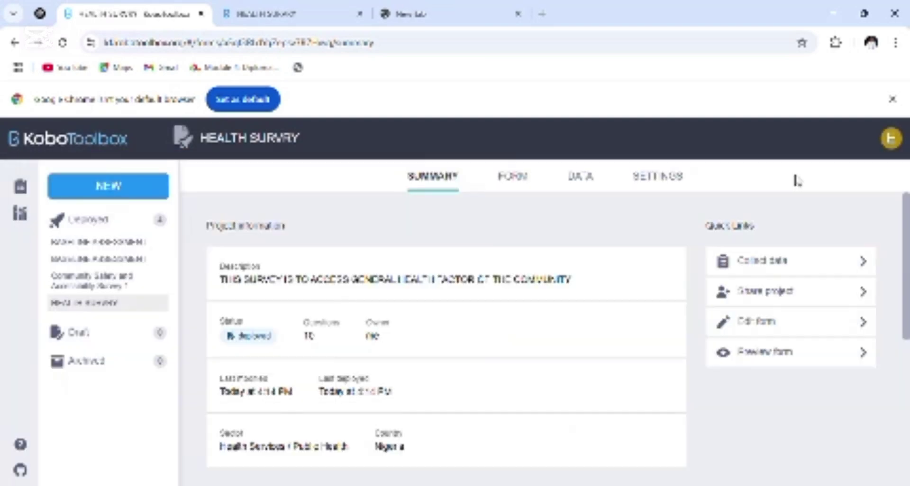
- Open the project's data collection options and allow submissions to the form without a username and password
click(853, 261)
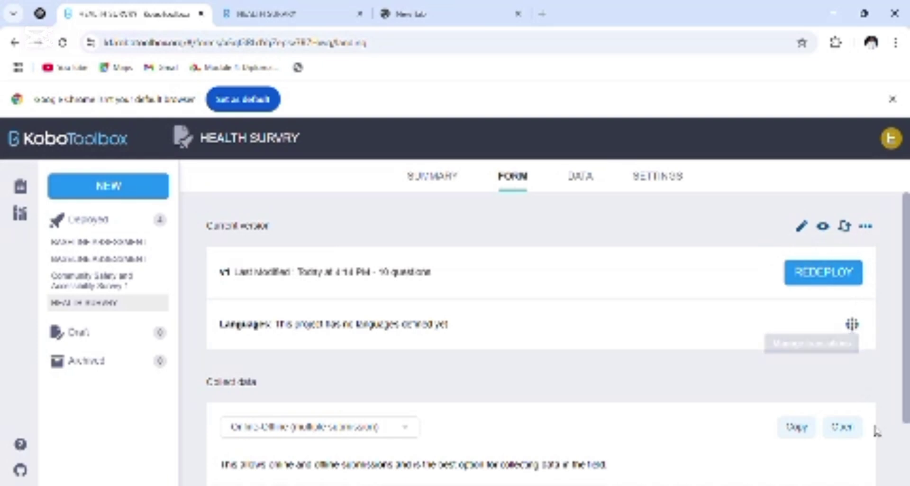
scroll(558, 338, down, 2)
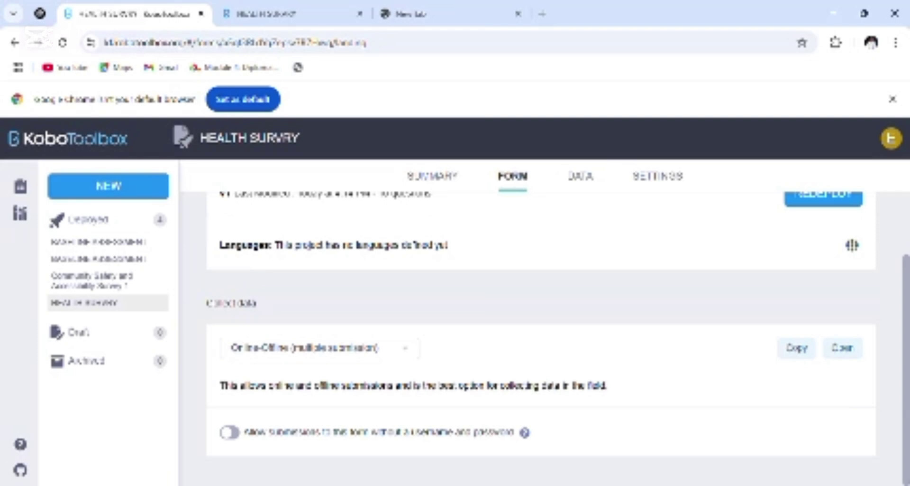
click(237, 433)
- Check the project's submitted data, then review its sharing settings and shareable link
click(588, 180)
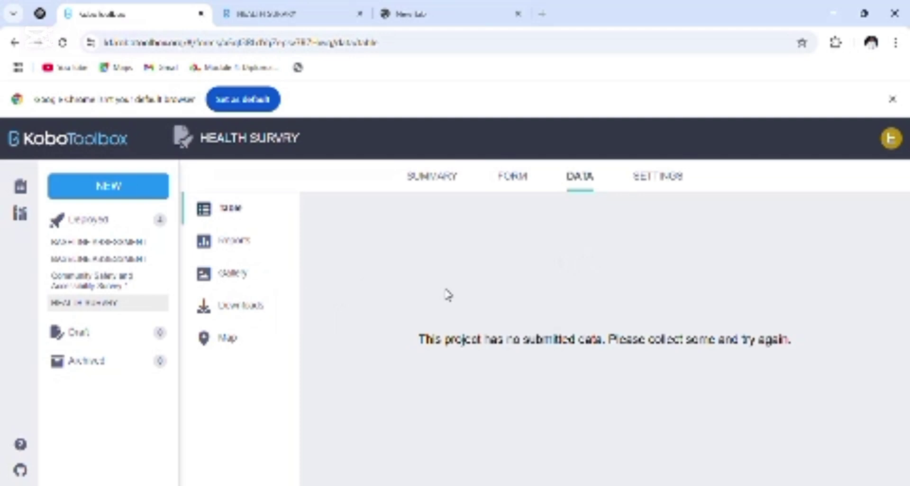
click(676, 187)
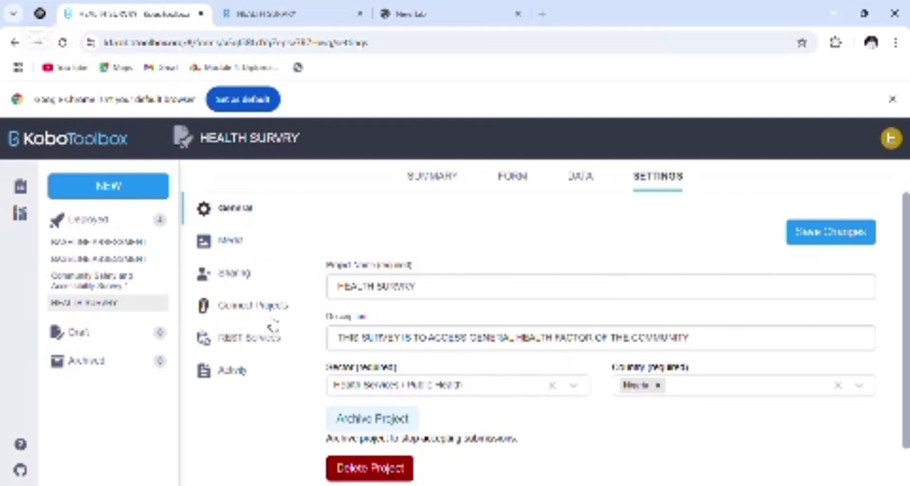
click(244, 278)
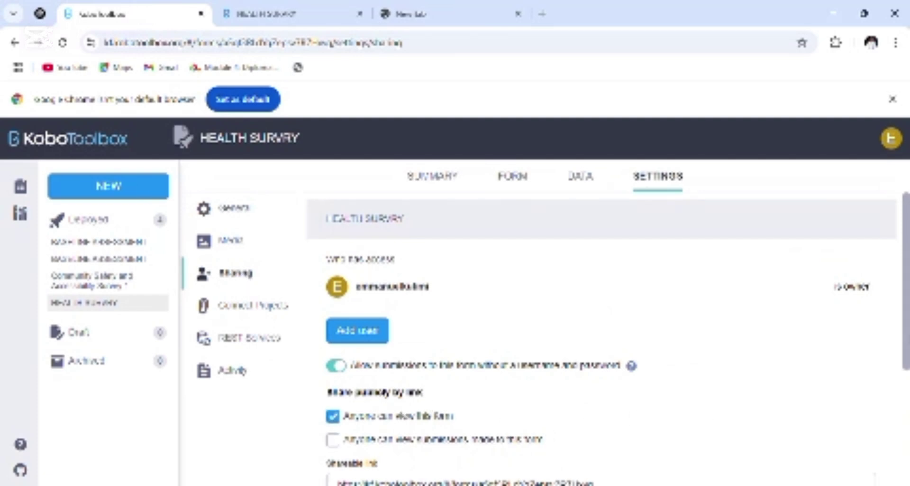
scroll(607, 338, down, 3)
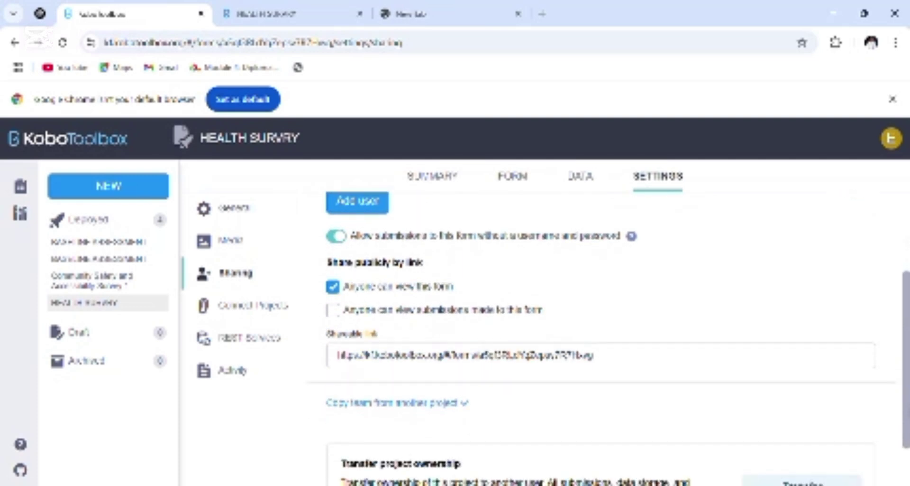
scroll(607, 338, down, 1)
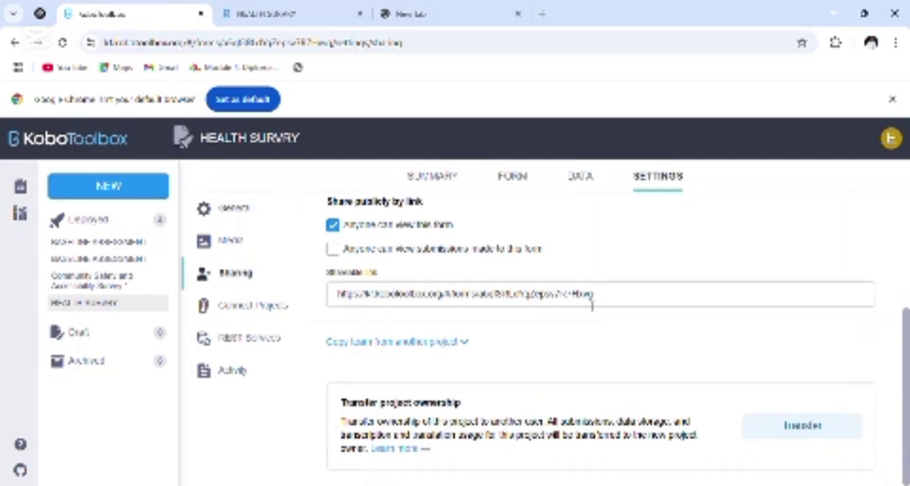
click(343, 250)
click(619, 298)
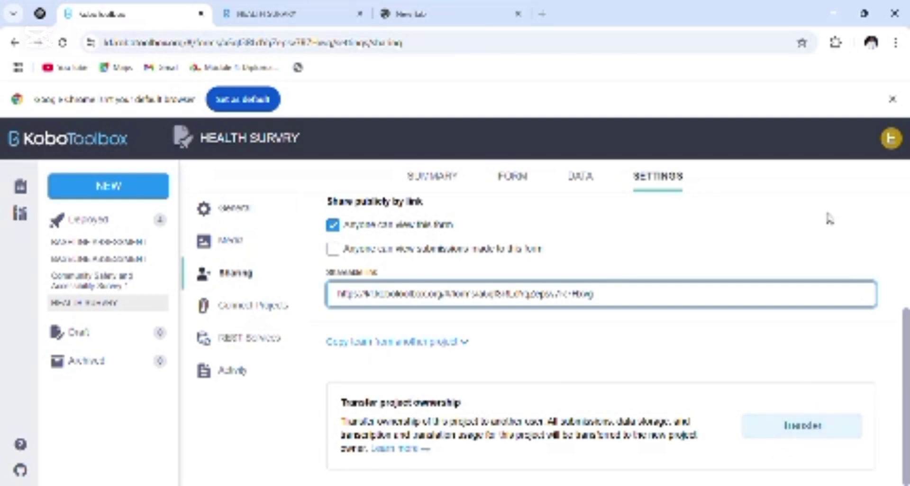
drag(904, 325, 906, 211)
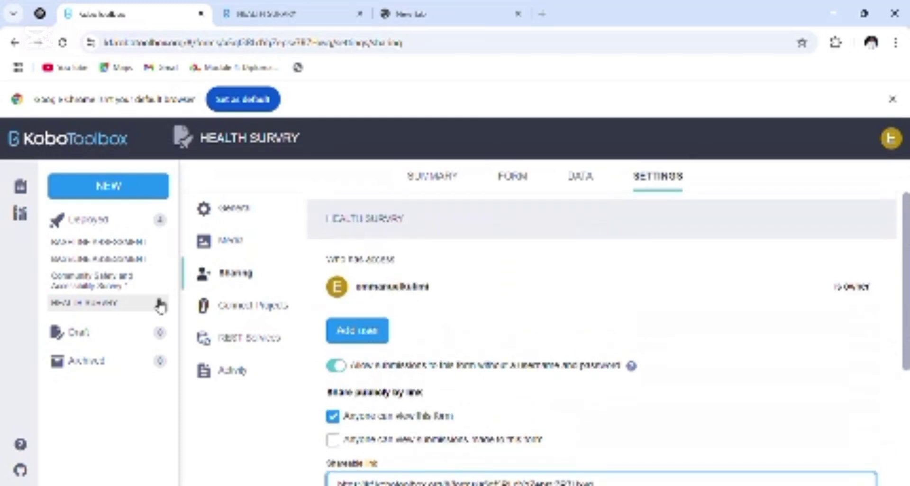
- Open the Community Safety and Accessibility Survey 1 project and check its sharing permissions
click(88, 279)
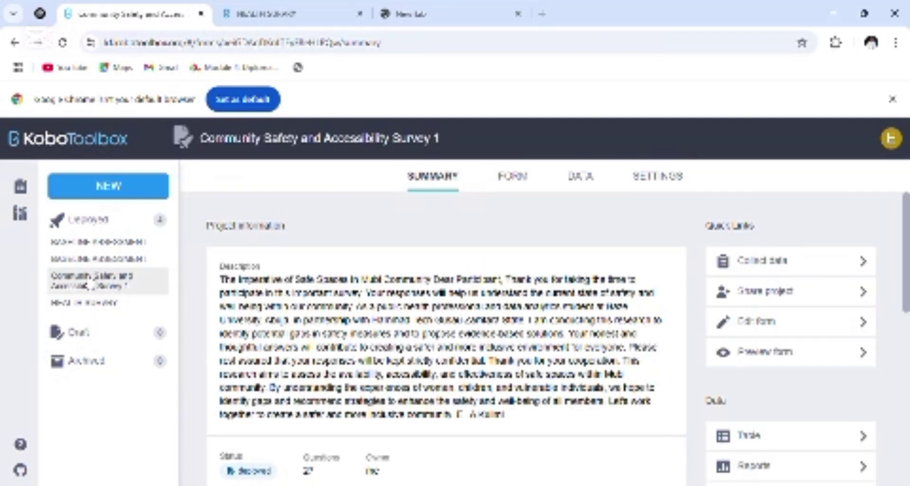
click(827, 297)
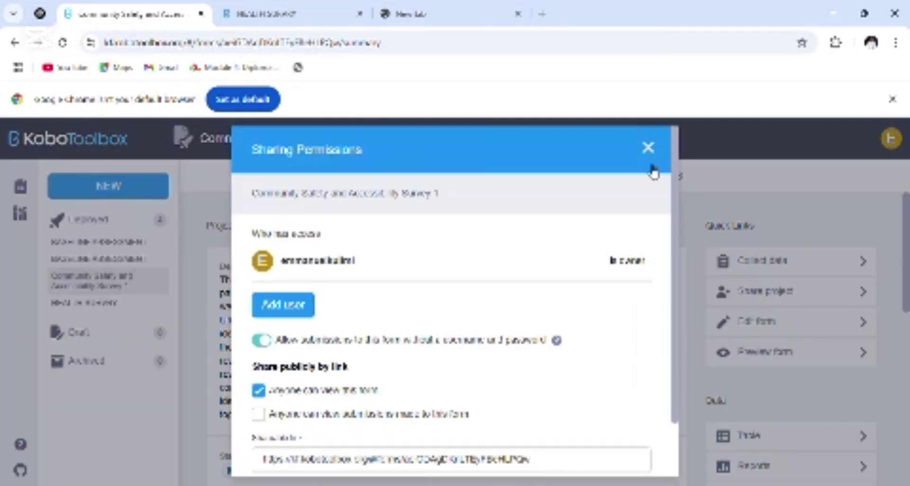
click(648, 149)
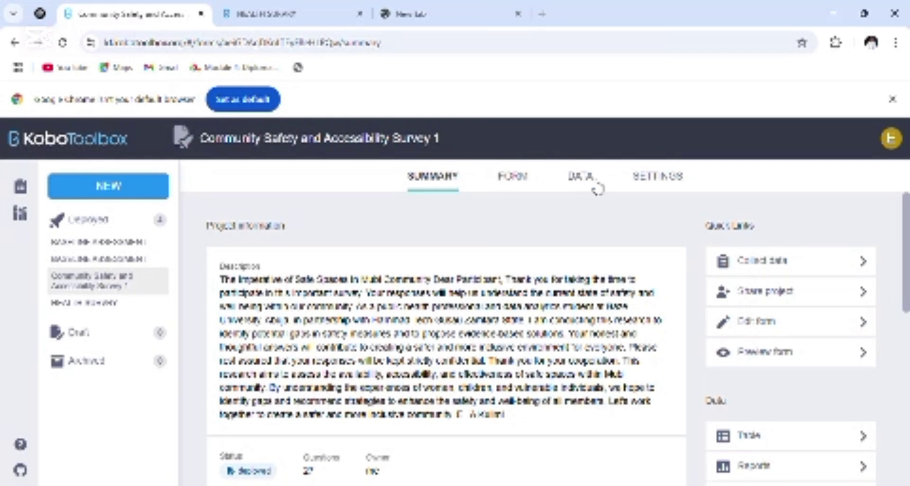
- Open the survey's data table and select all results
click(584, 178)
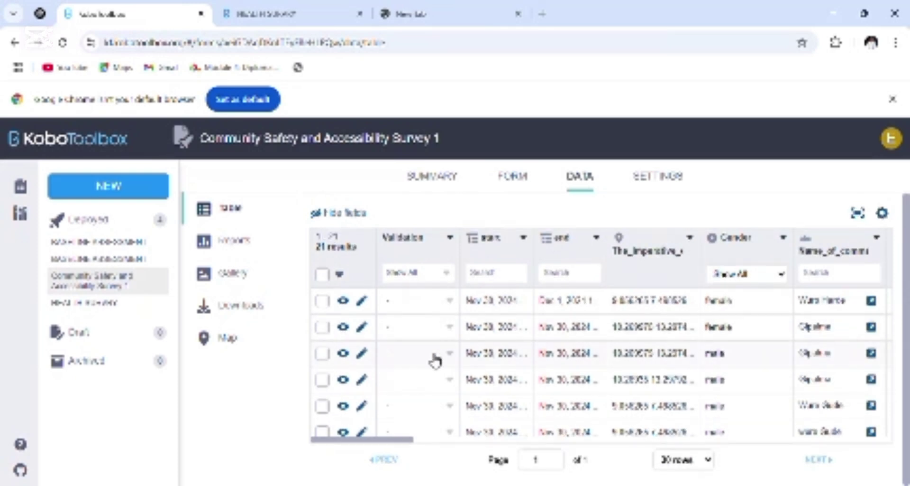
click(338, 275)
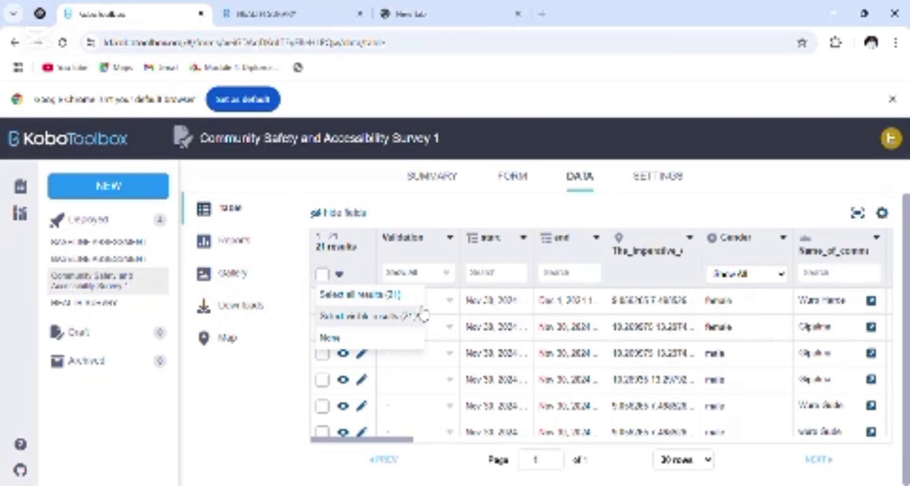
click(332, 293)
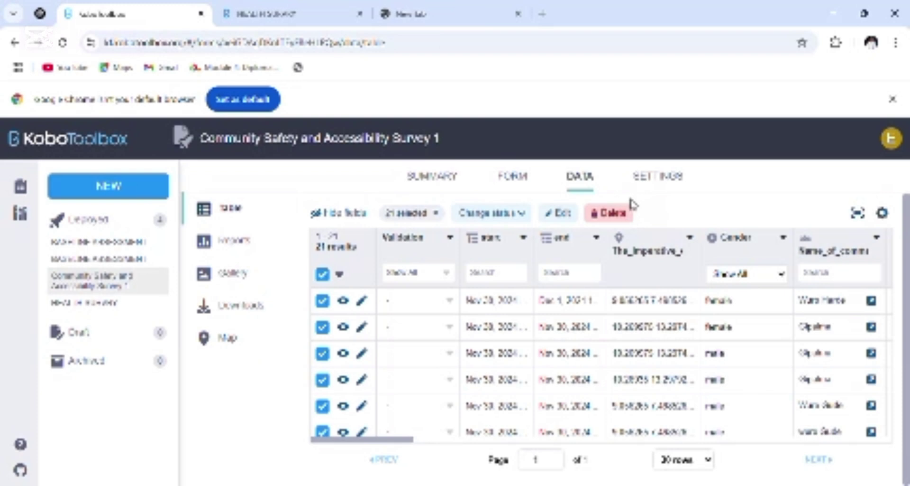
- Look over the general settings of Community Safety and Accessibility Survey 1, including its project name and description
click(652, 184)
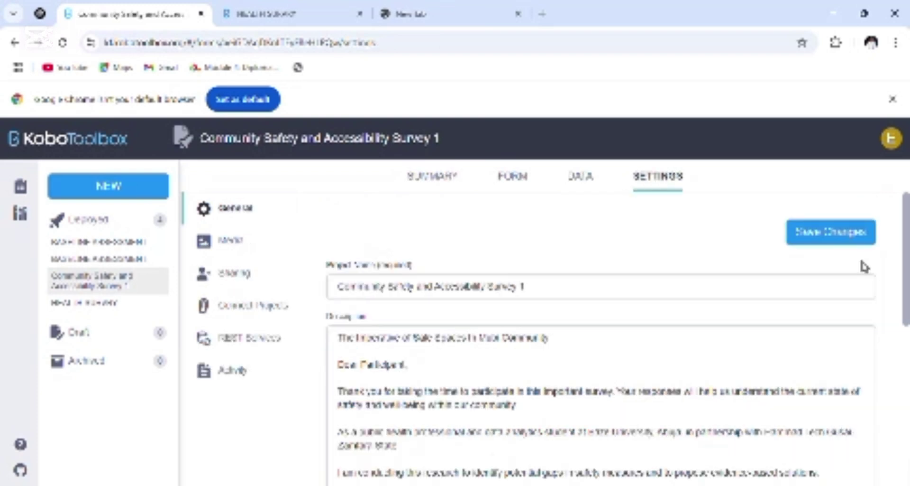
scroll(898, 276, down, 5)
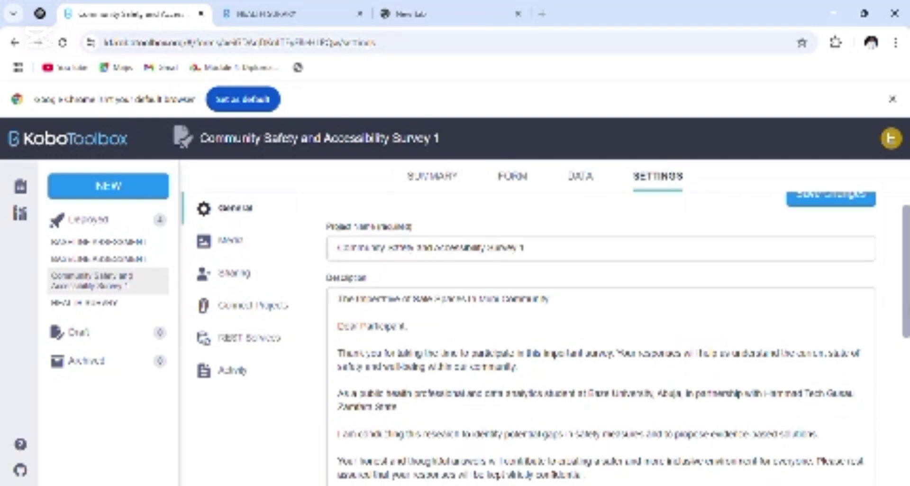
scroll(895, 264, up, 5)
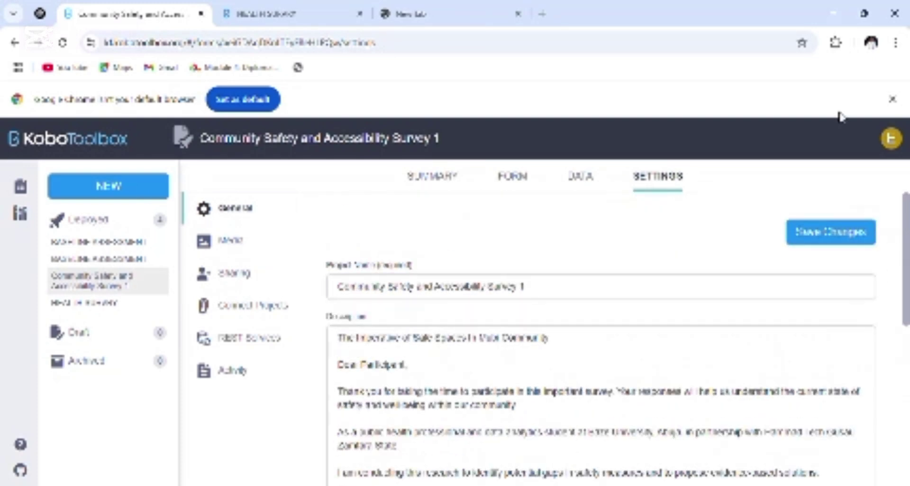
- Review the survey's project summary down to the submissions section, view its form page, and return to the settings
click(441, 178)
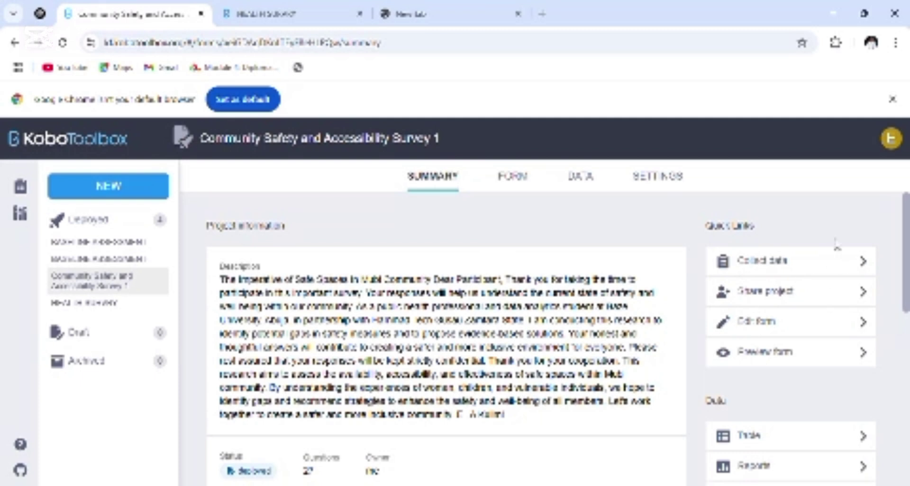
drag(907, 294, 908, 476)
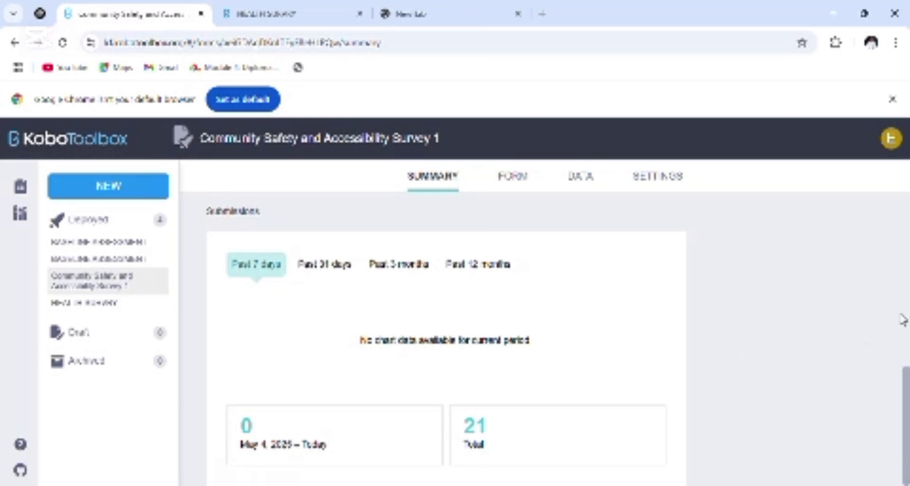
drag(907, 396, 908, 207)
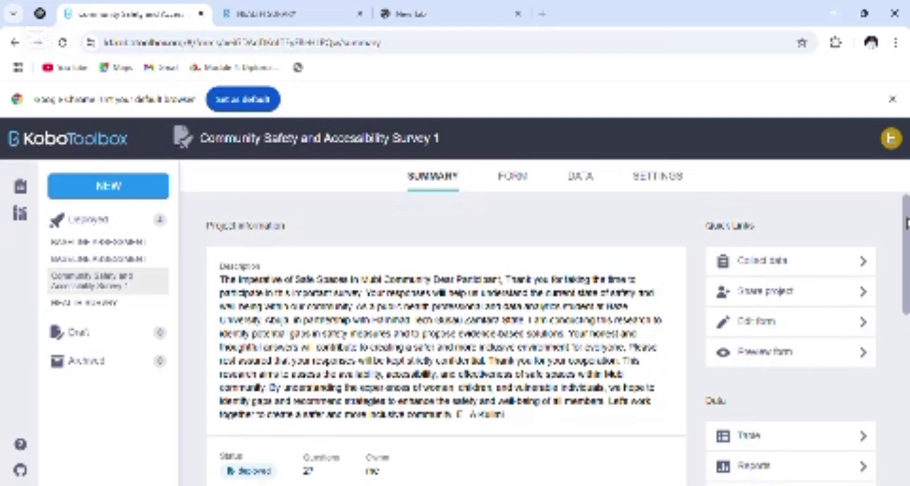
click(527, 177)
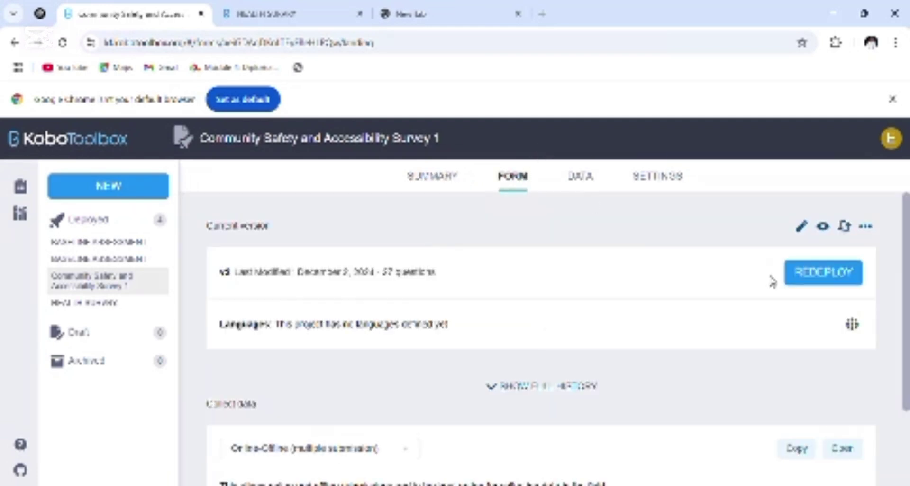
click(669, 182)
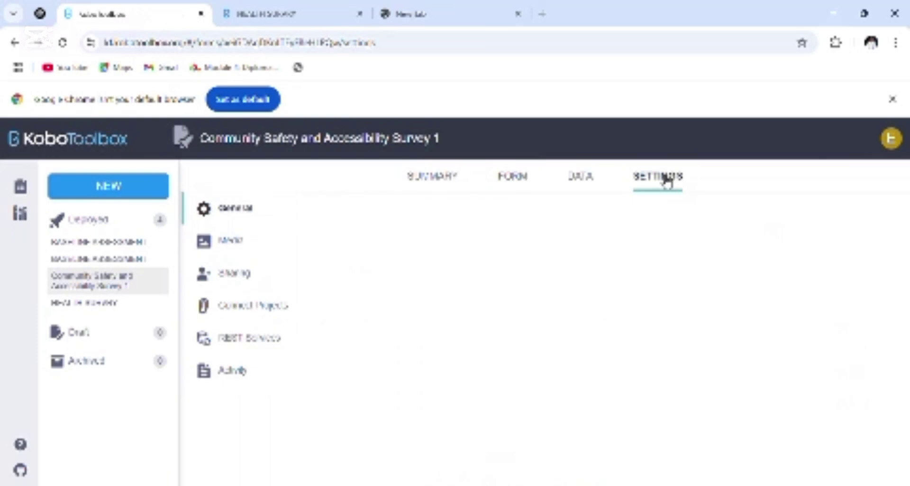